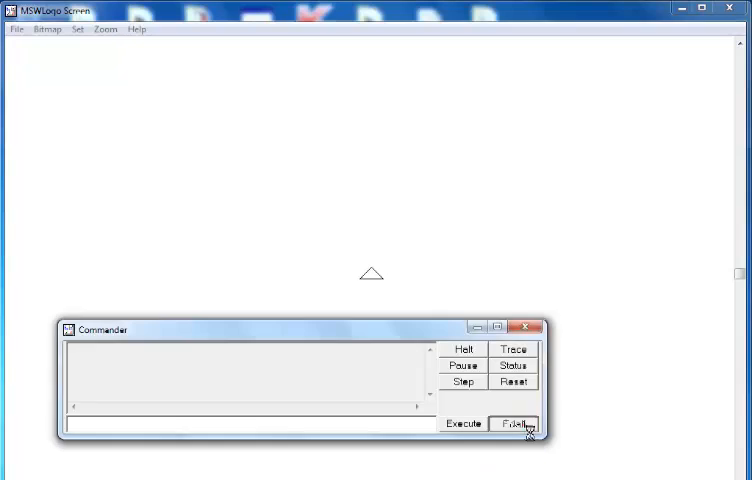
Step: Start the procedure editor with Edall and bring up the reference manual index for MIDI INSTRUMENT
click(515, 423)
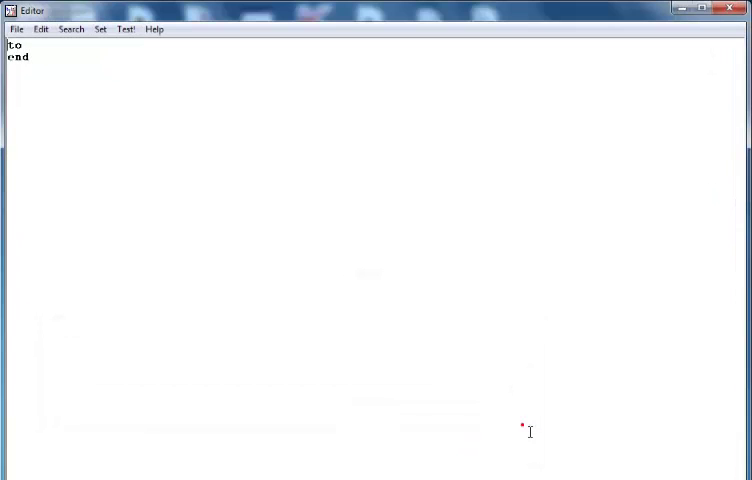
click(154, 29)
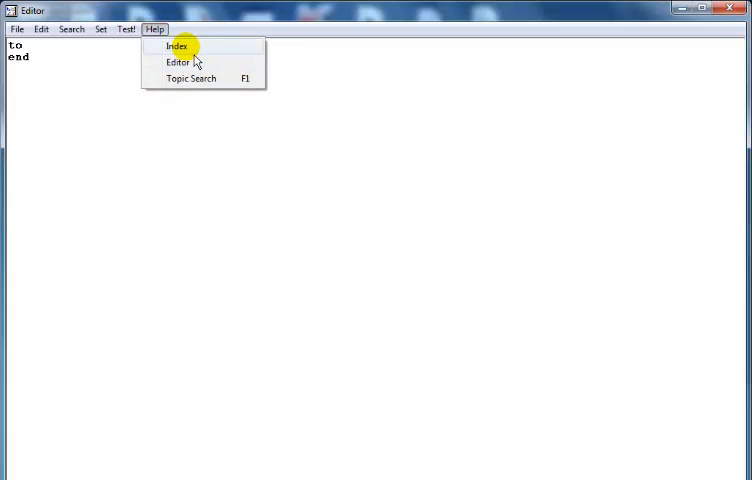
click(183, 47)
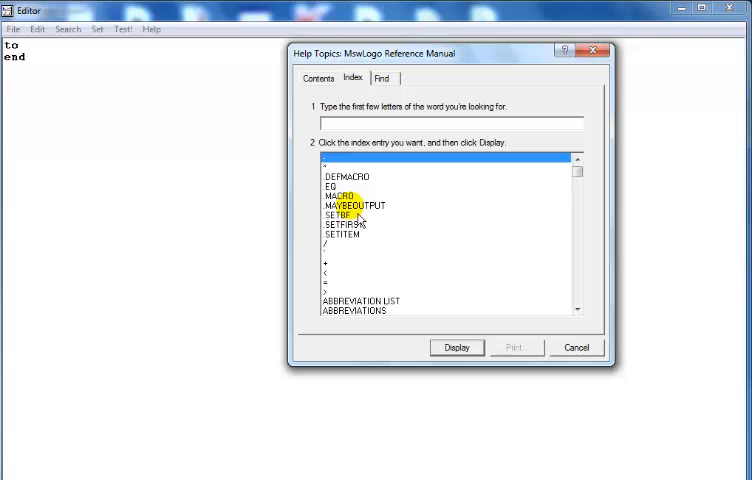
text(midi)
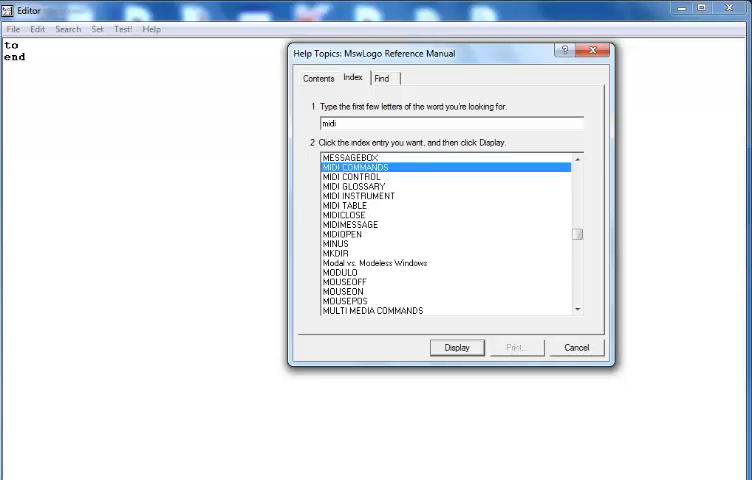
text( in)
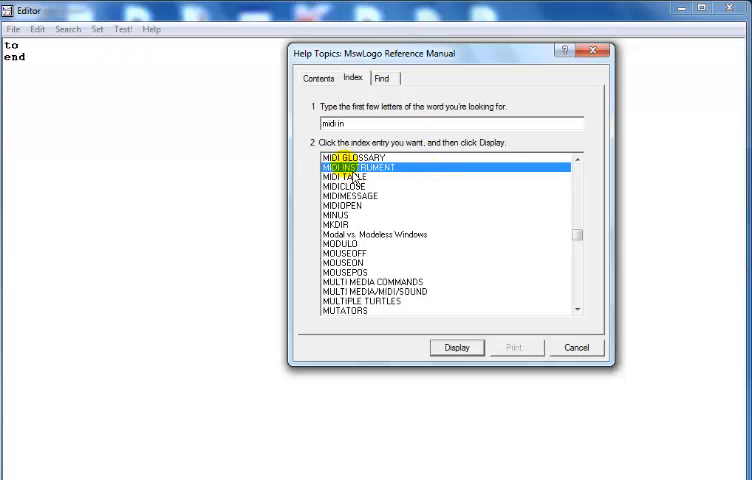
Step: Display the MIDI INSTRUMENT page and place the manual as a narrow window on the right
click(457, 347)
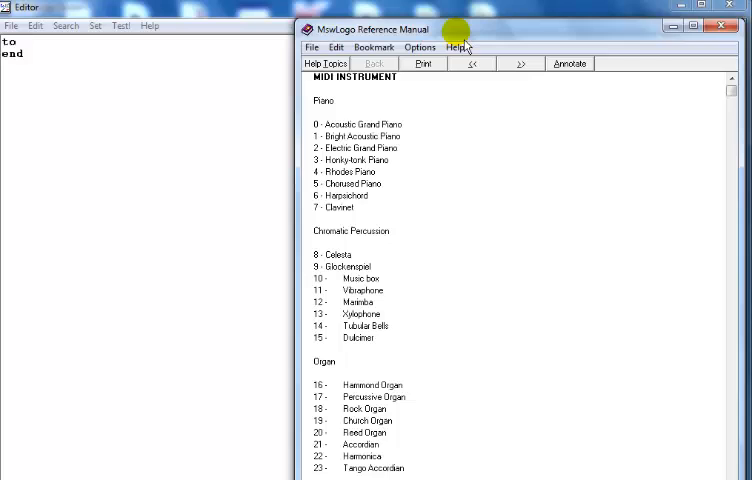
drag(458, 32, 450, 26)
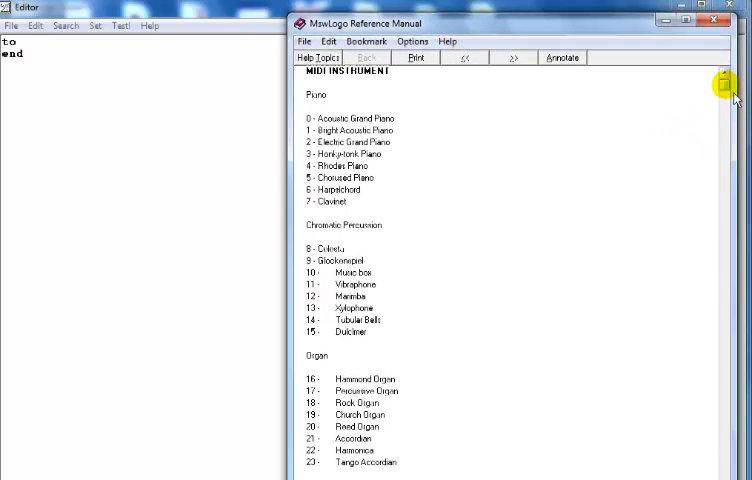
drag(724, 84, 724, 90)
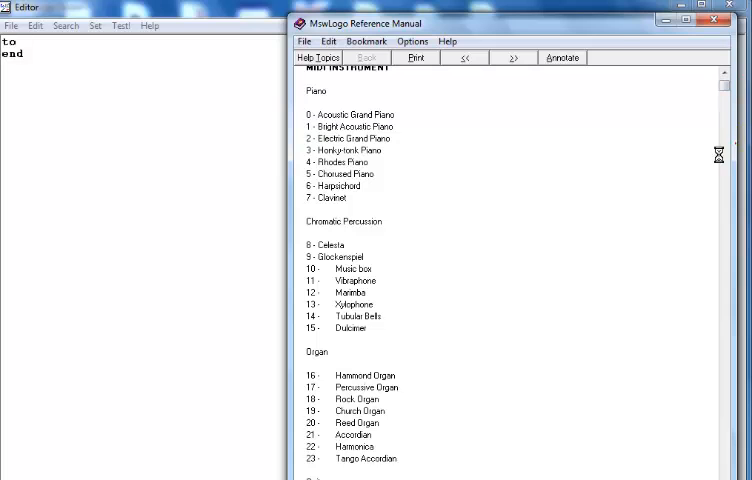
drag(735, 155, 645, 155)
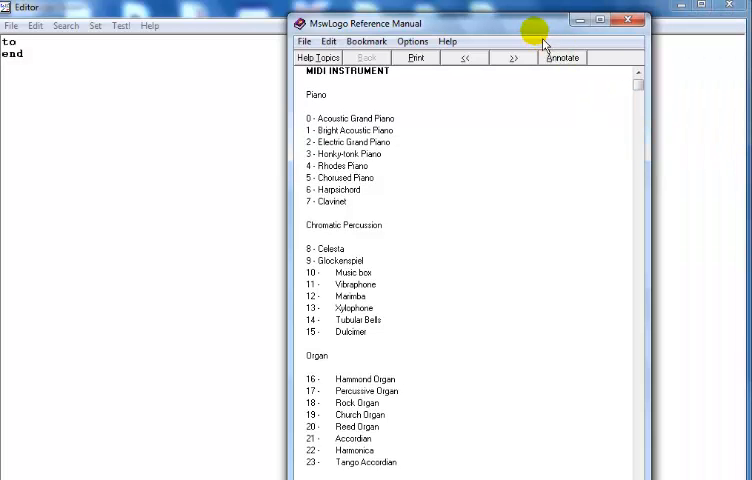
drag(544, 24, 628, 12)
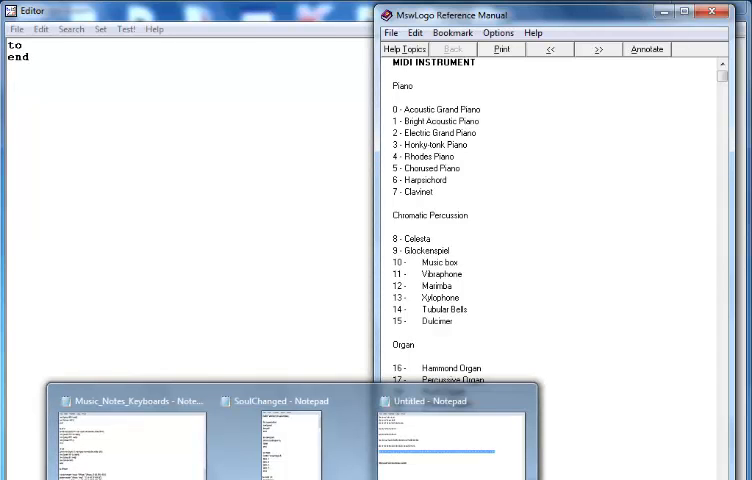
Step: Bring the SoulChanged Notepad forward to its Instruments section beside the manual
click(280, 440)
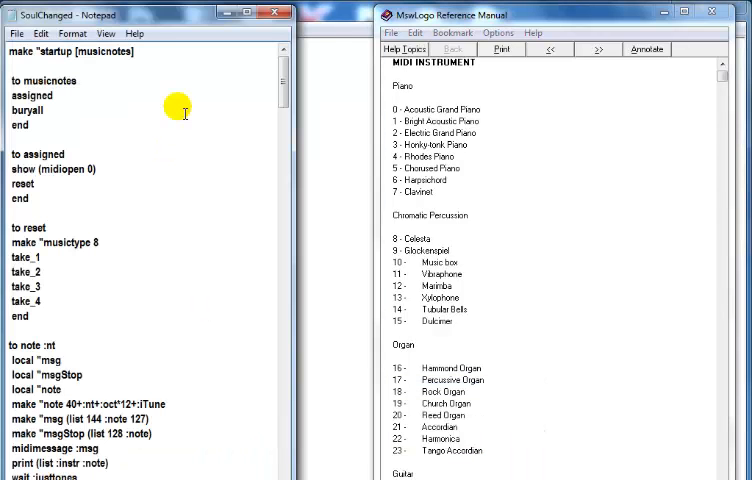
drag(284, 85, 288, 112)
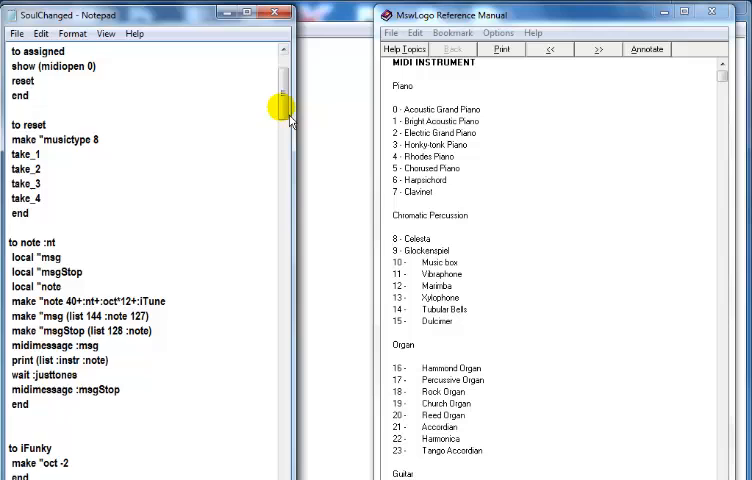
drag(284, 100, 284, 197)
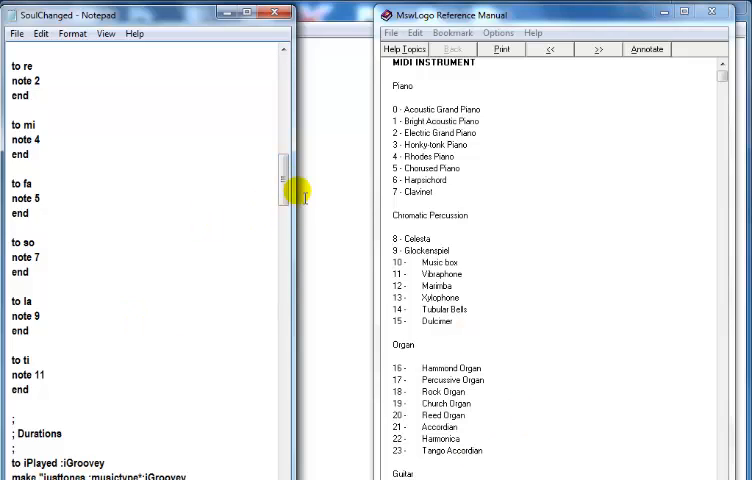
drag(284, 180, 286, 210)
click(17, 33)
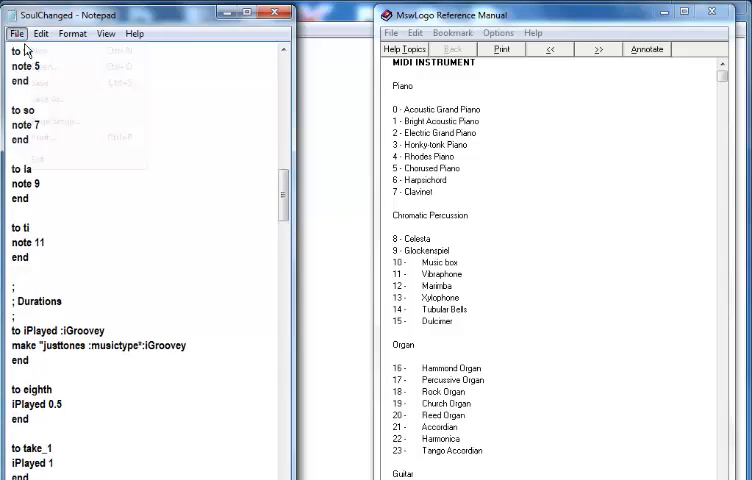
click(170, 220)
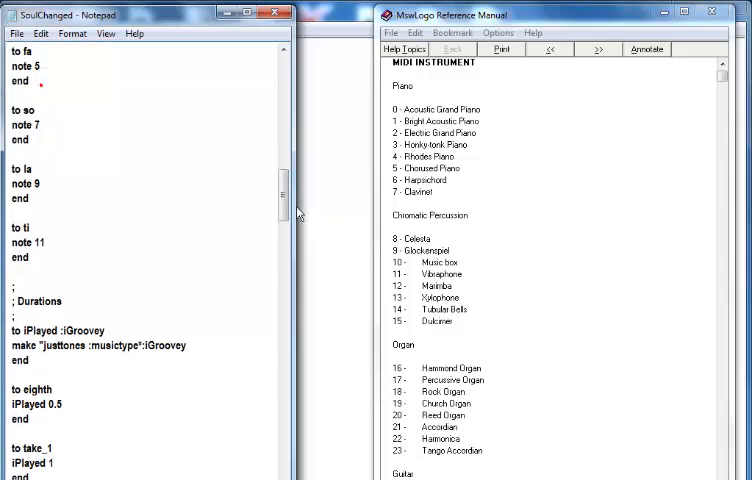
drag(286, 195, 284, 300)
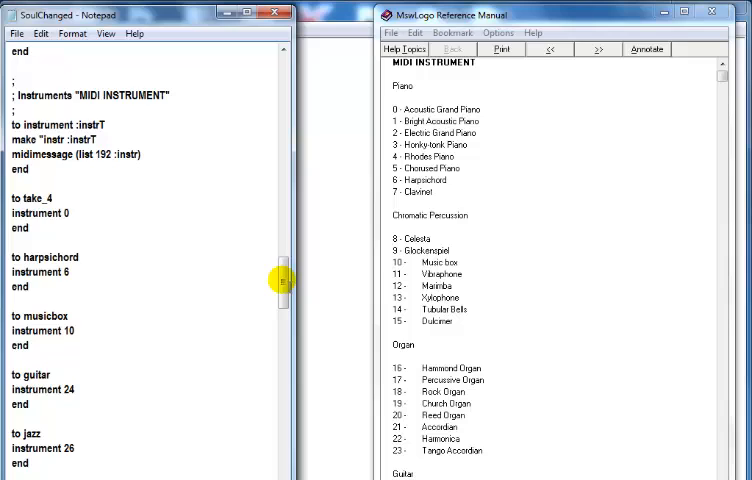
scroll(283, 278, down, 1)
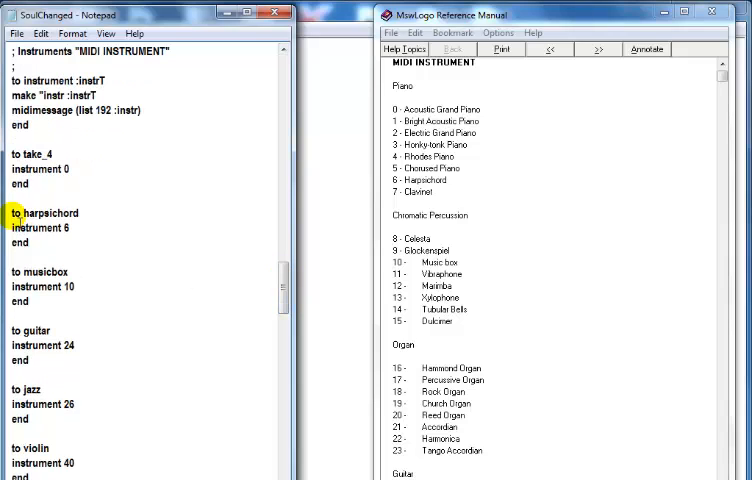
Step: Check harpsichord, musicbox 10, guitar 24 and jazz 26 against the manual's instrument names
drag(12, 213, 70, 228)
click(90, 238)
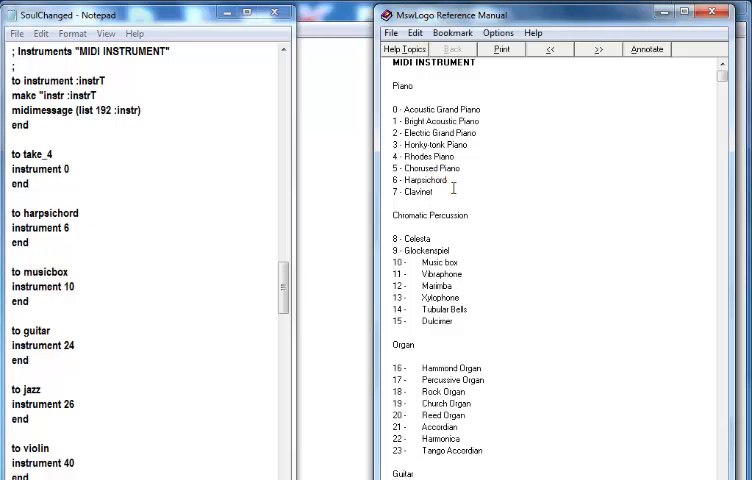
double_click(70, 287)
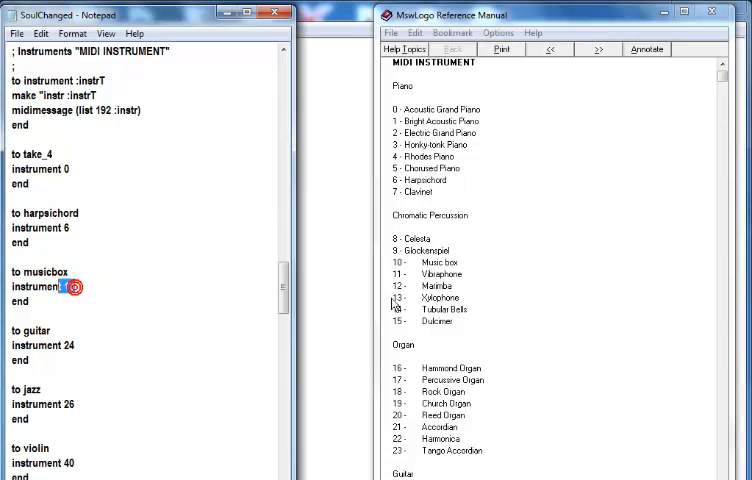
double_click(433, 262)
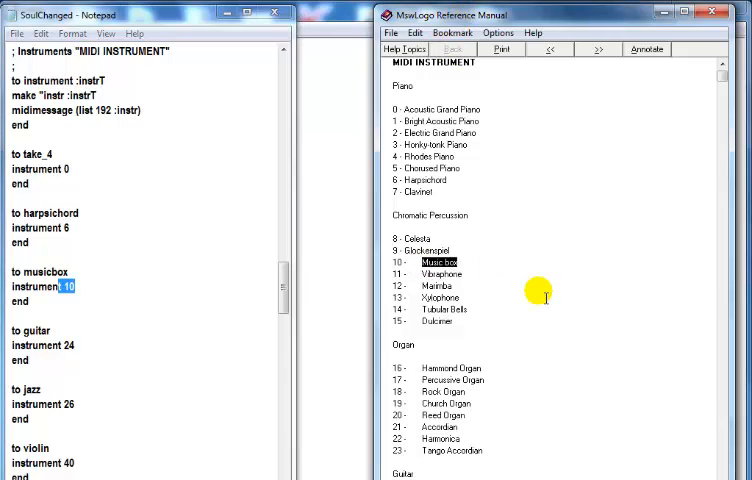
double_click(70, 345)
scroll(610, 303, down, 3)
scroll(610, 303, down, 1)
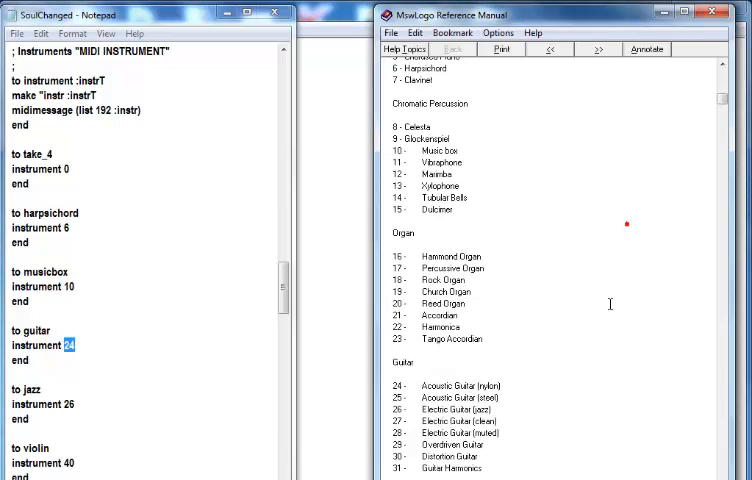
double_click(469, 386)
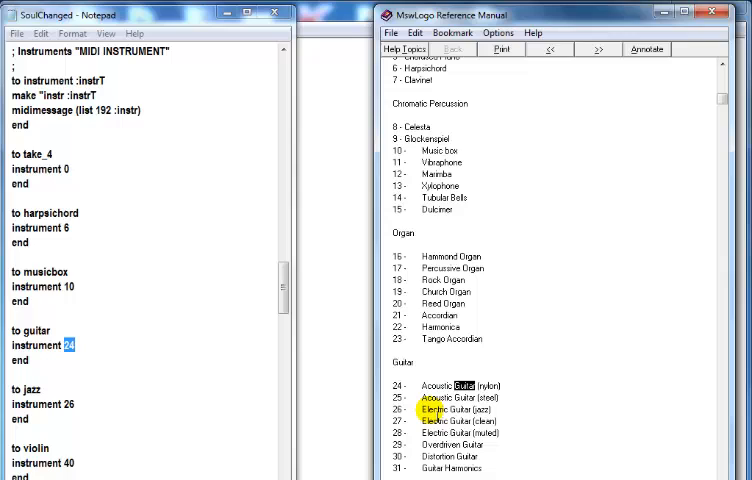
double_click(483, 410)
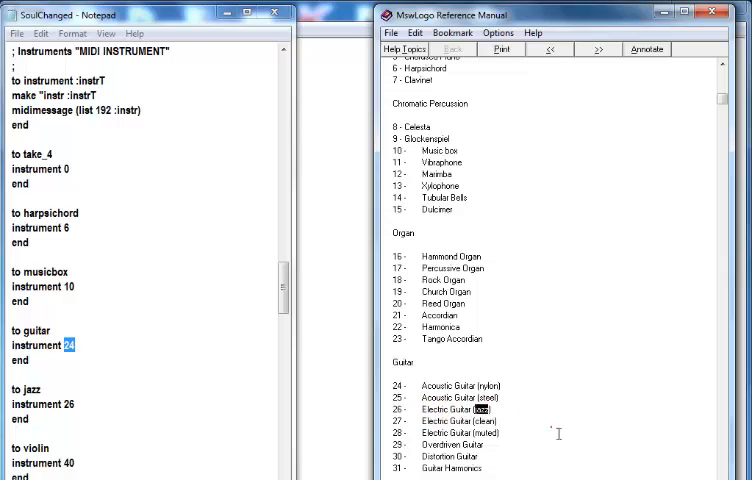
click(174, 397)
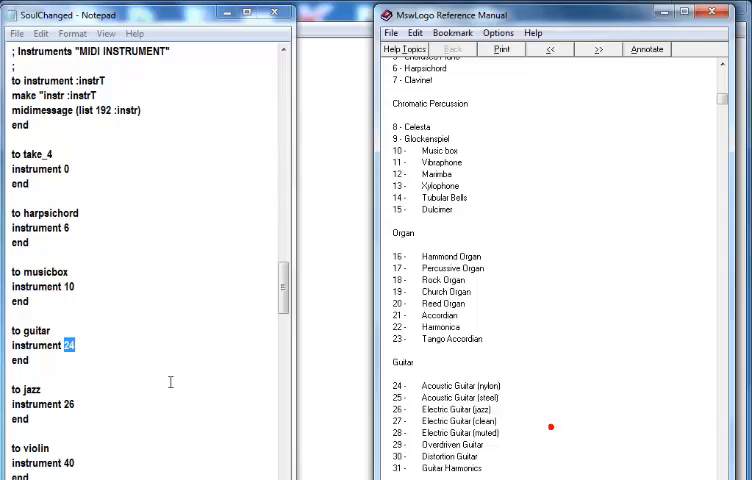
click(170, 382)
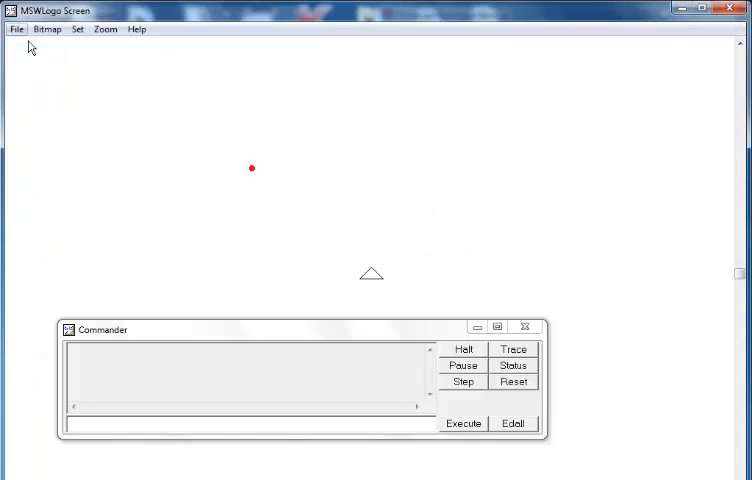
Step: Load the SoulChanged program from the Logo folder via File > Load
click(16, 29)
click(38, 62)
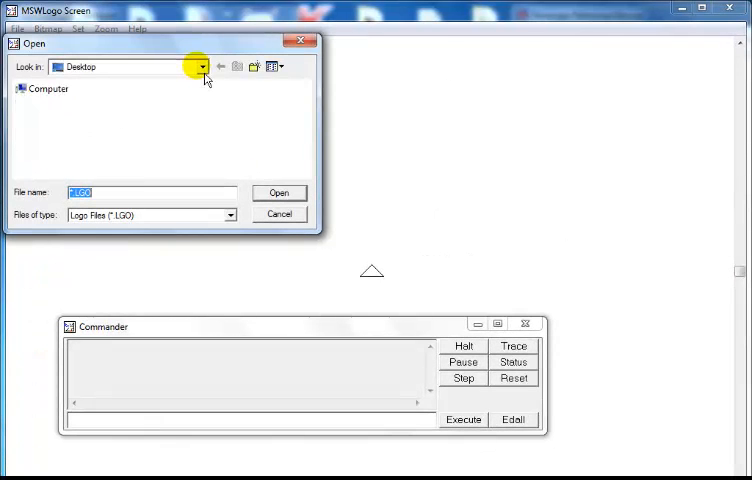
double_click(123, 172)
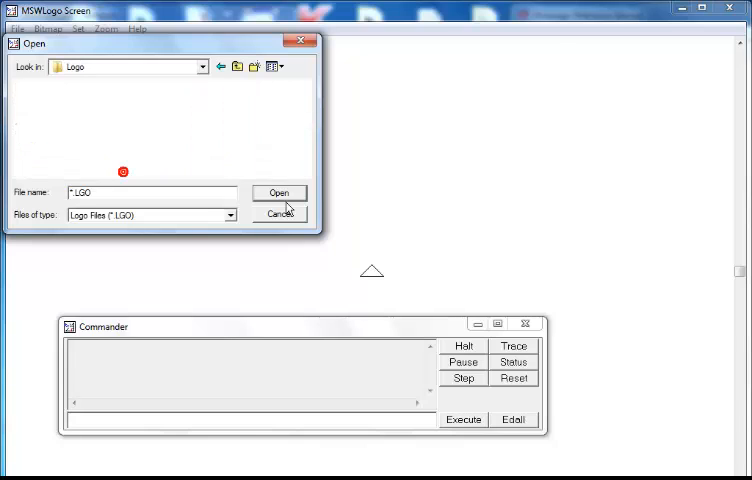
click(305, 172)
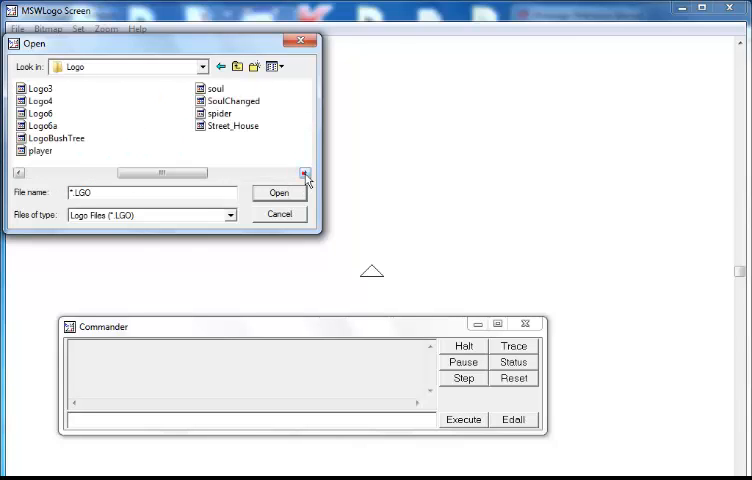
double_click(233, 101)
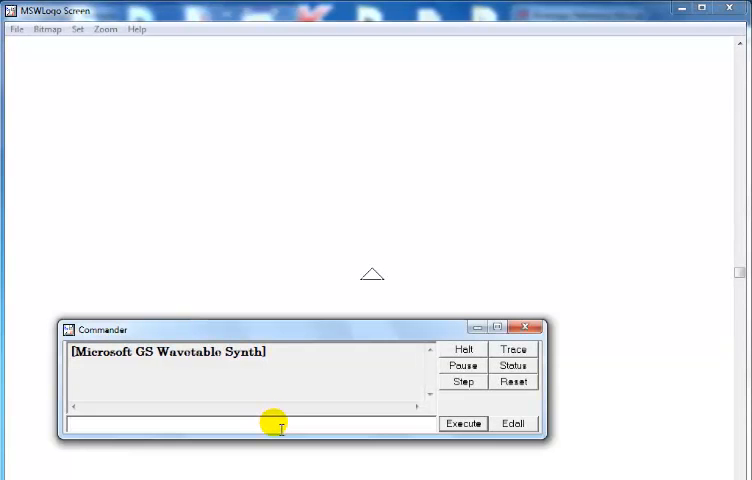
text(re so la)
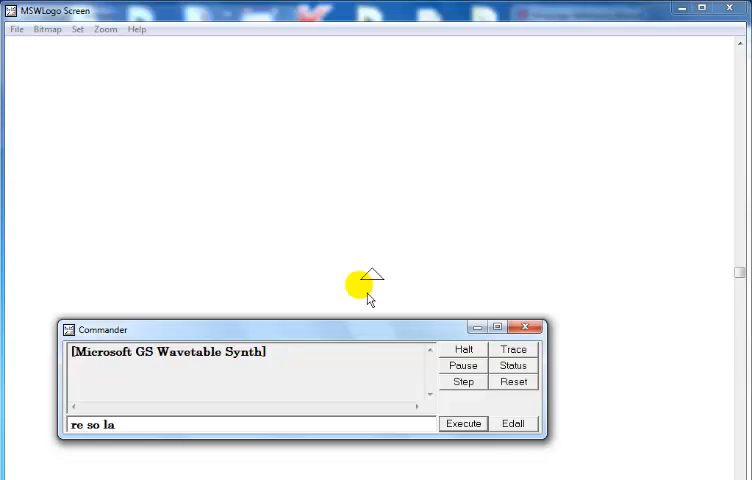
Step: Play 're so la' and then the full 'do re mi fa so la ti do' scale from the Commander
click(463, 423)
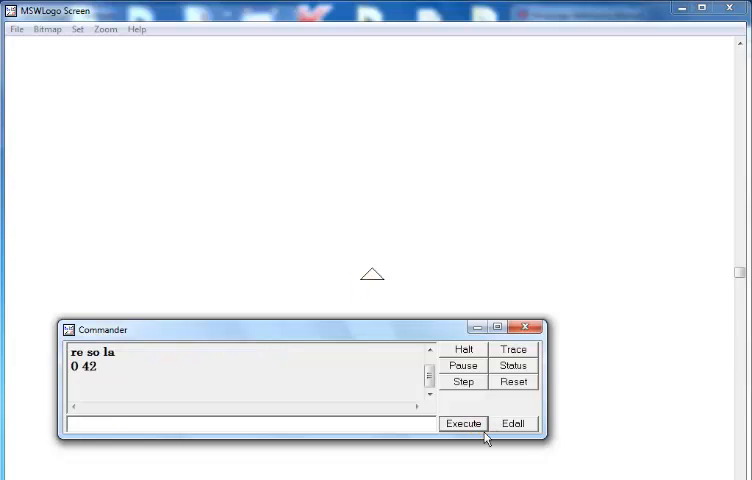
click(476, 423)
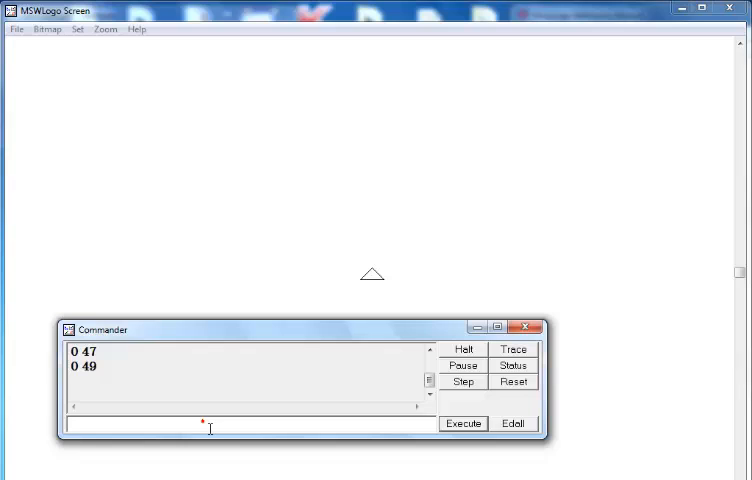
text(do re mi fa so la ti do)
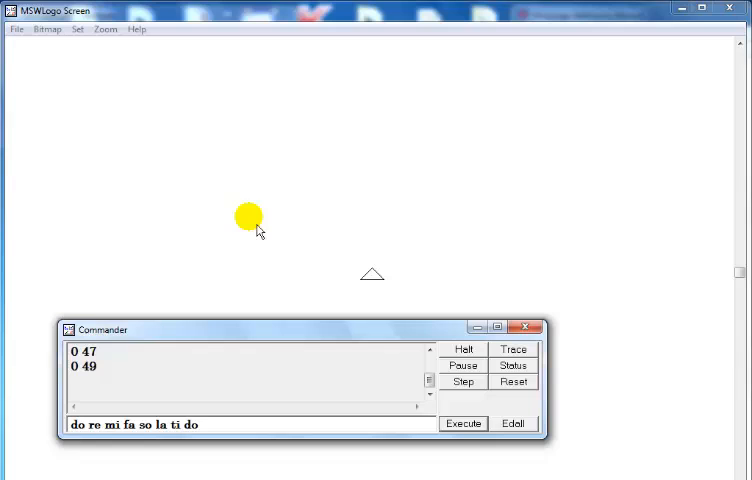
click(462, 423)
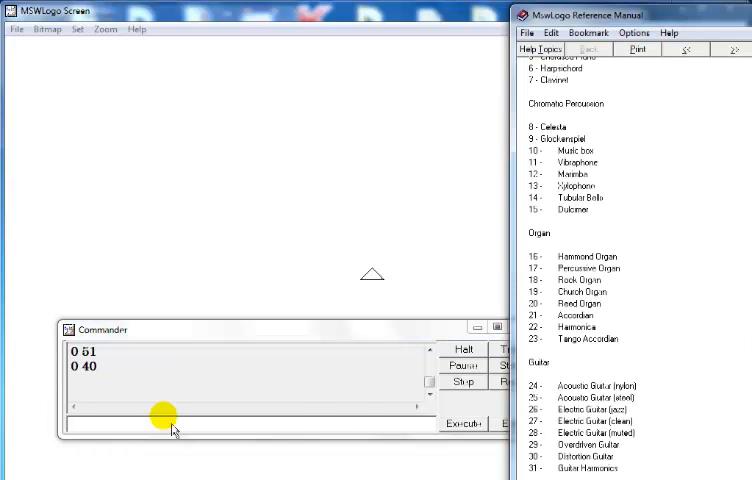
scroll(615, 300, down, 2)
scroll(618, 315, down, 1)
scroll(618, 318, down, 2)
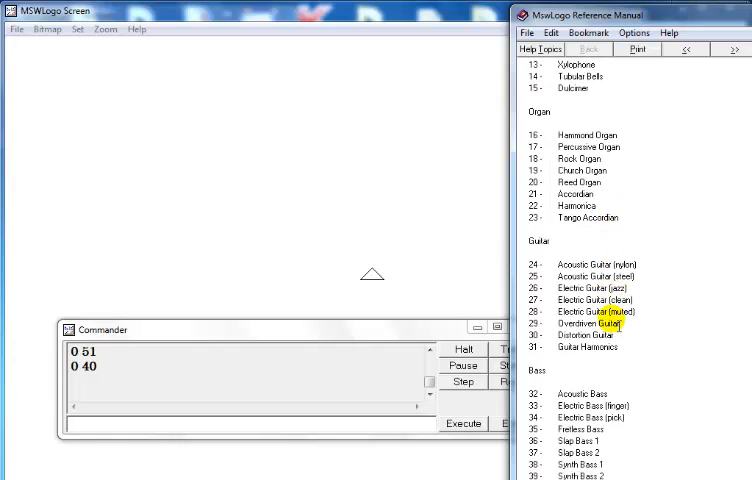
scroll(618, 320, down, 1)
scroll(618, 325, down, 1)
scroll(618, 335, down, 1)
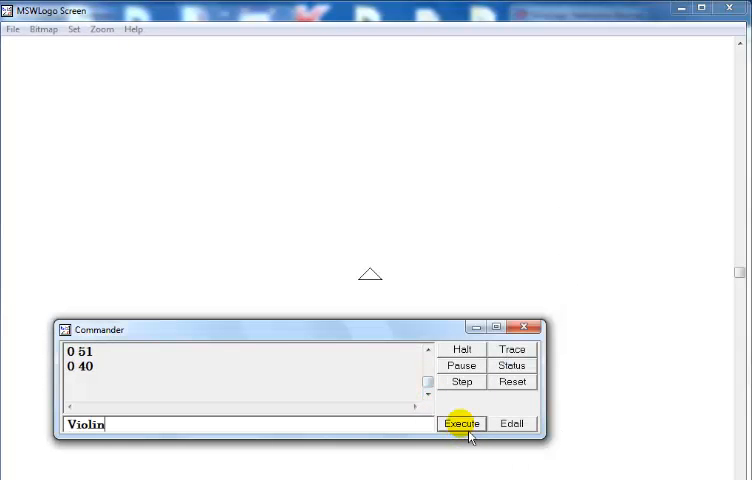
Step: Switch the instrument to Violin and replay the do-re-mi scale, printing notes prefixed 40
click(462, 423)
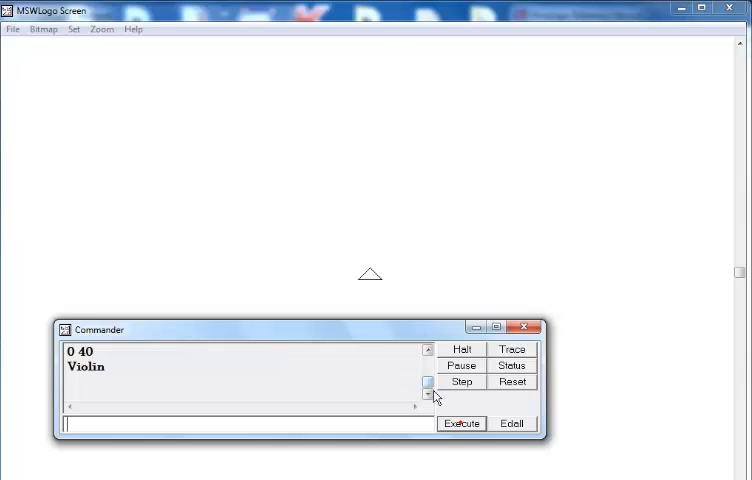
drag(428, 385, 428, 368)
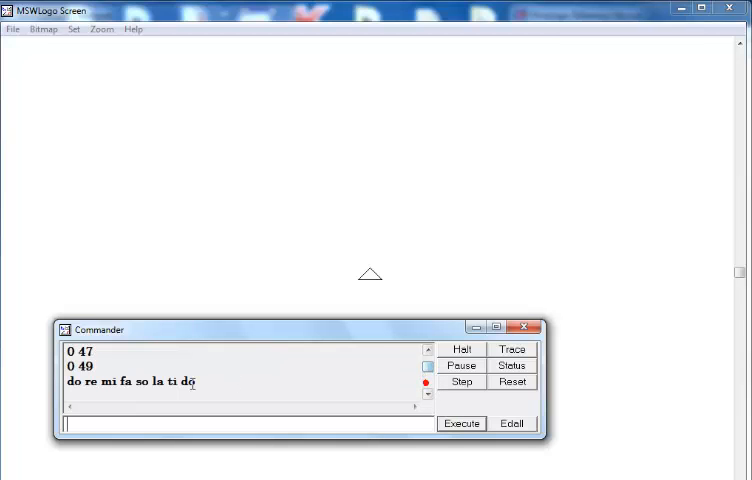
click(188, 381)
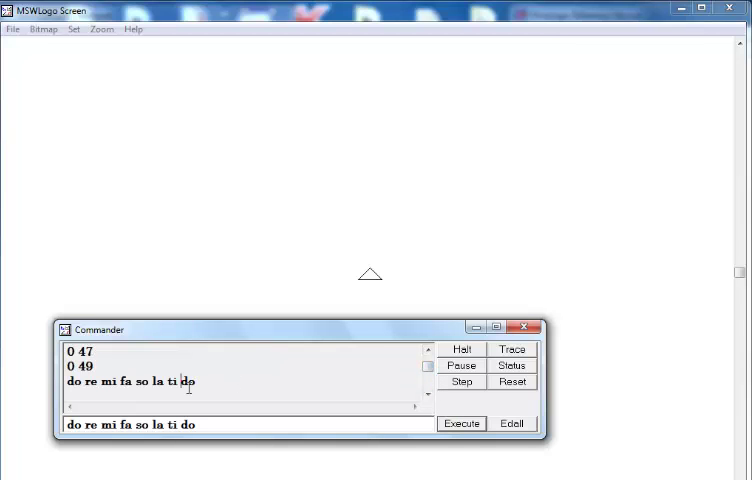
click(462, 423)
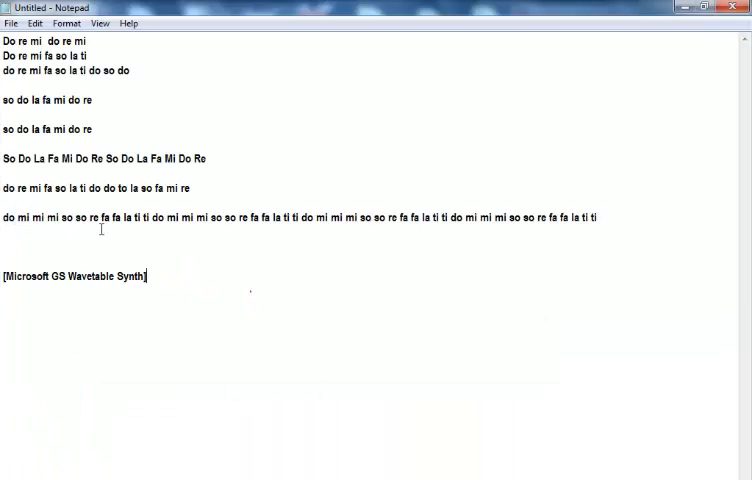
Step: Select the long 'do mi mi mi…' tune line in the Untitled Notepad
drag(597, 217, 3, 219)
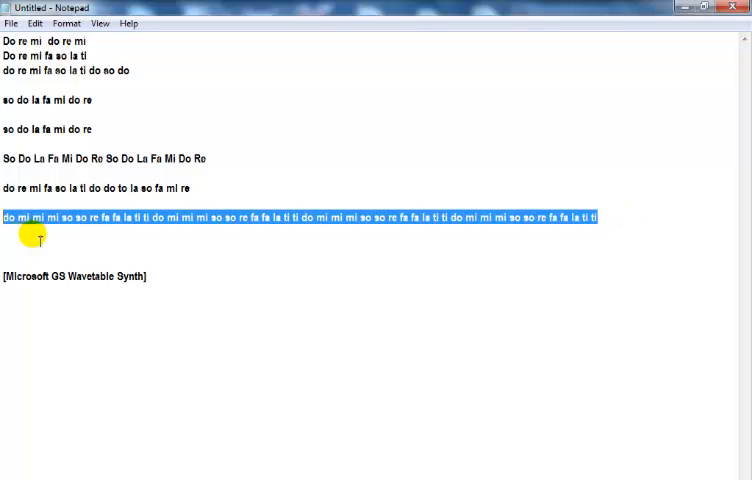
Step: Copy the tune into MSWLogo's Commander, play it on Violin, pausing once and resuming
key(ctrl+c)
key(alt+Tab)
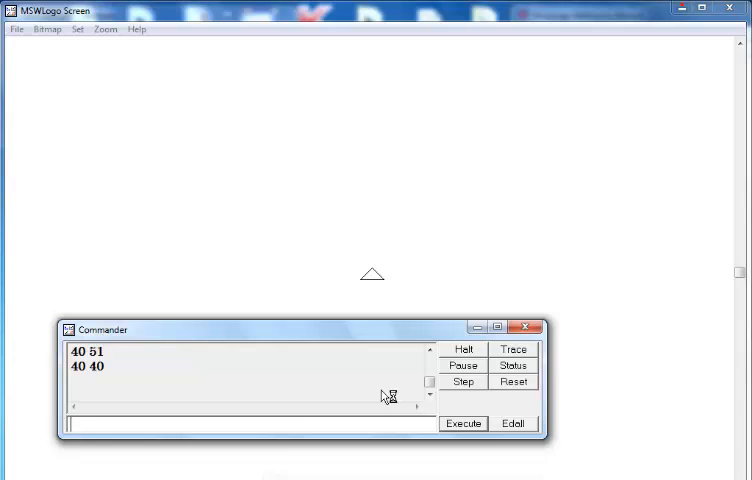
click(265, 425)
key(ctrl+v)
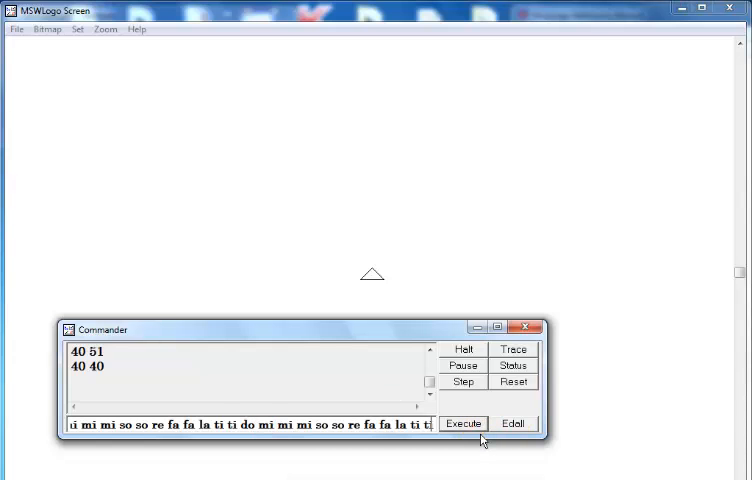
click(463, 423)
click(470, 425)
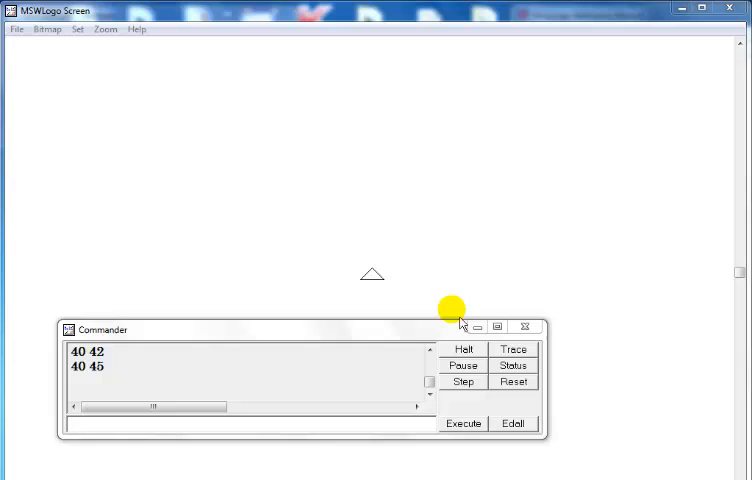
click(462, 365)
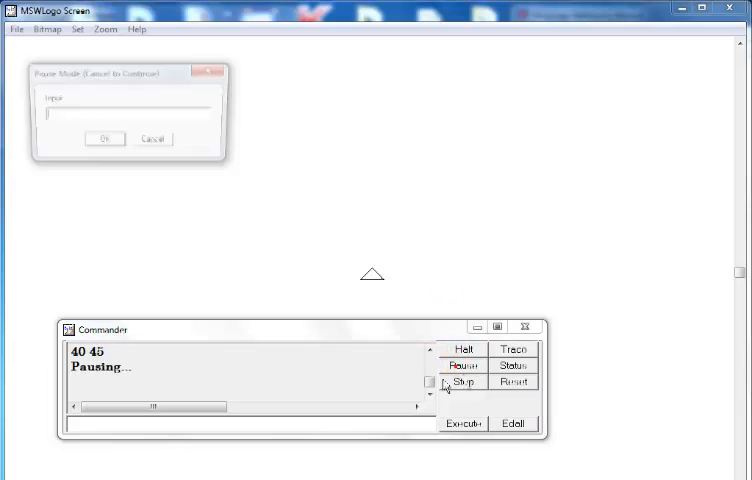
click(160, 143)
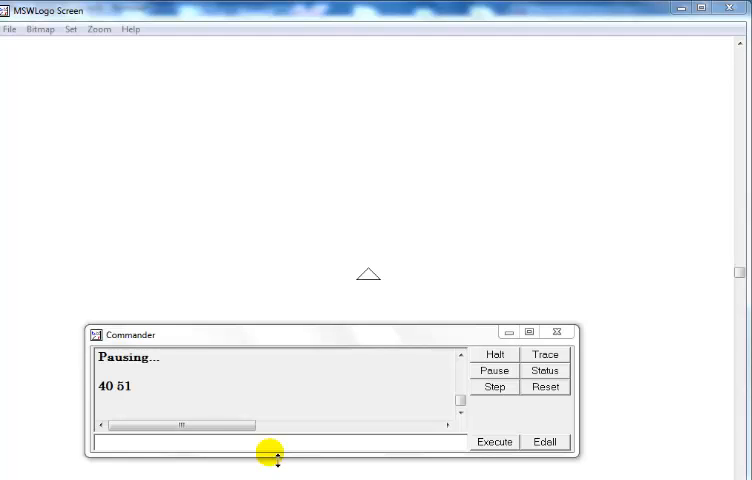
click(220, 447)
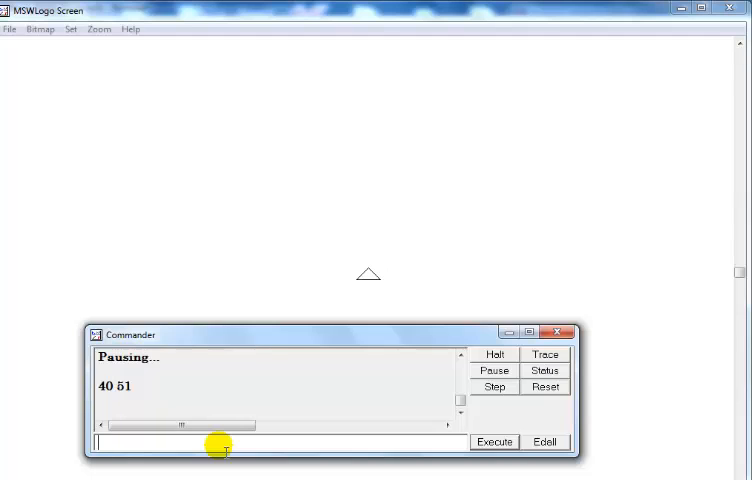
text(1)
Step: Run iPiano to open the piano keyboard window with keys C through F1
key(Return)
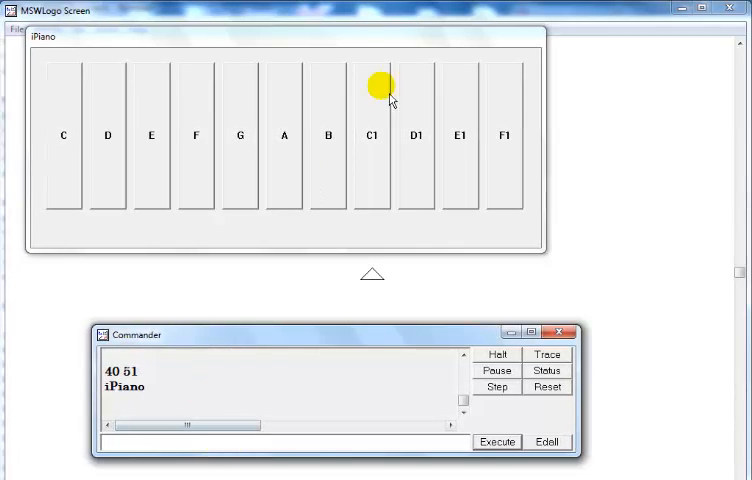
Step: Move the iPiano window aside and play keys C, D, E, F, A, C1, F1 on instrument 40
drag(355, 42, 420, 110)
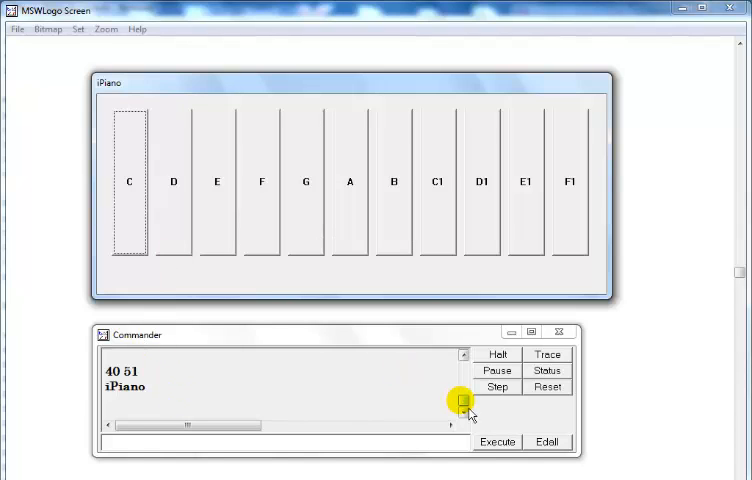
drag(463, 402, 466, 368)
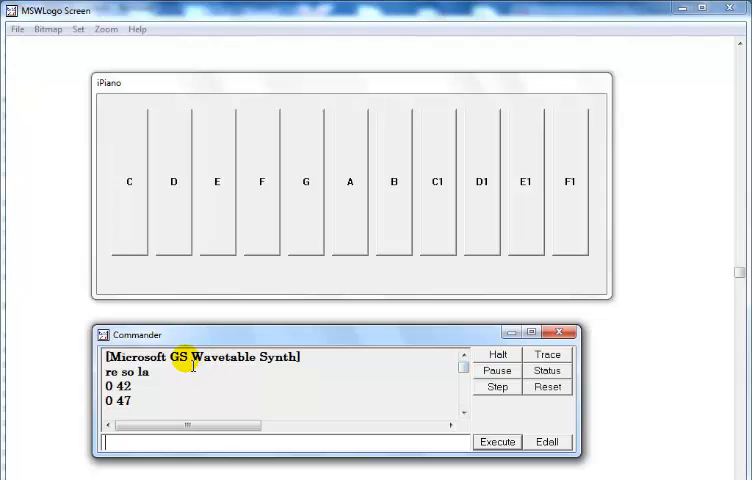
click(136, 222)
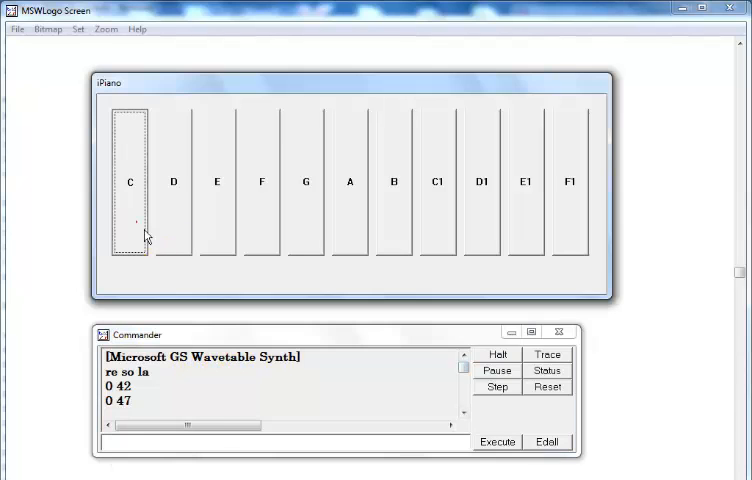
click(171, 220)
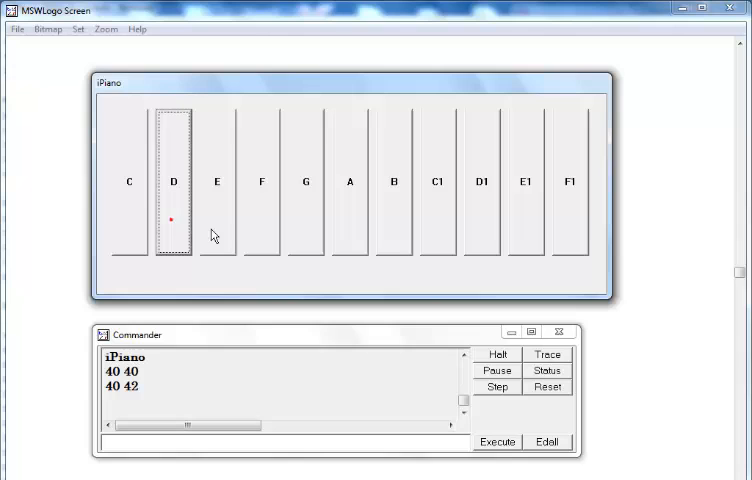
click(217, 225)
click(268, 220)
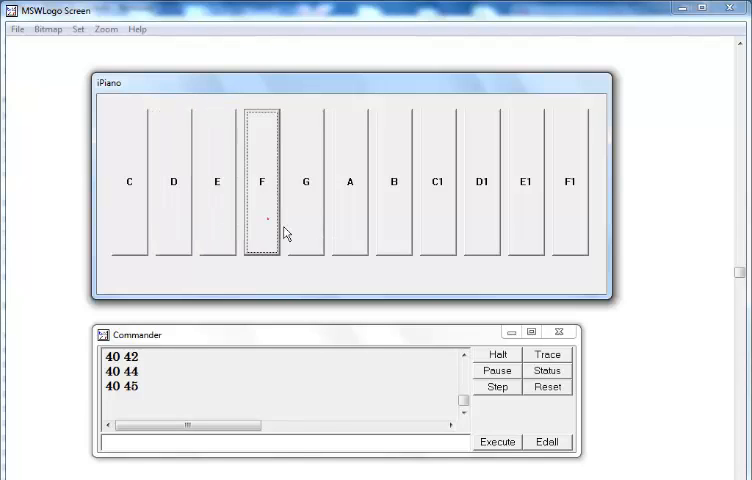
click(350, 225)
click(437, 225)
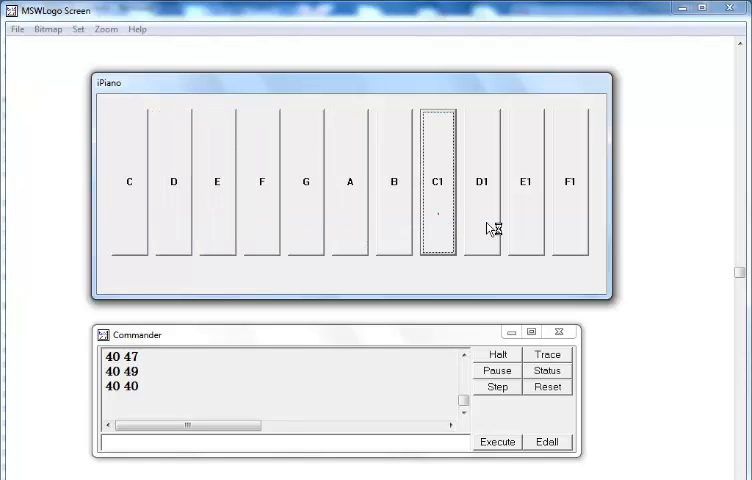
click(570, 210)
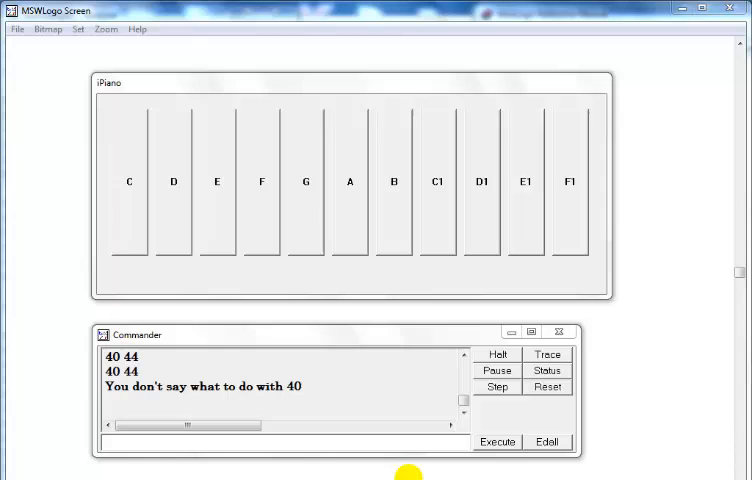
Step: Run guitar in the Commander to switch the iPiano to instrument 24
click(364, 444)
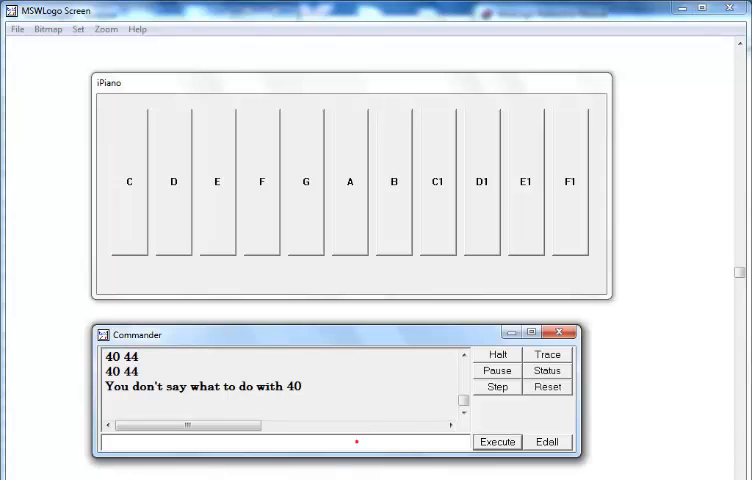
click(356, 441)
text(guitar)
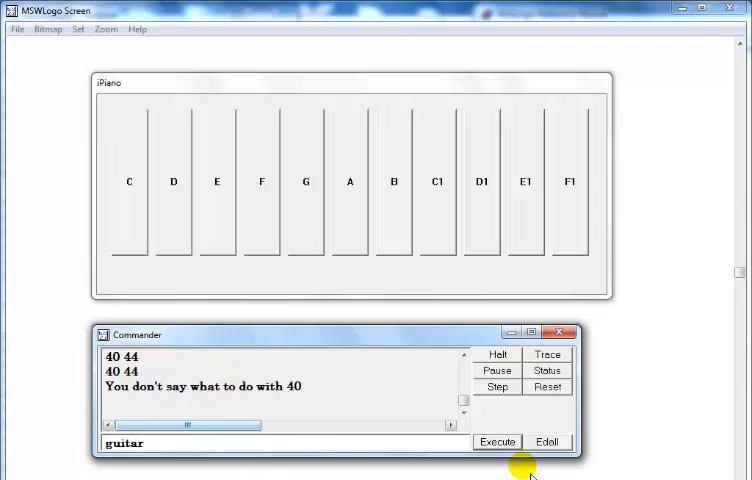
click(497, 441)
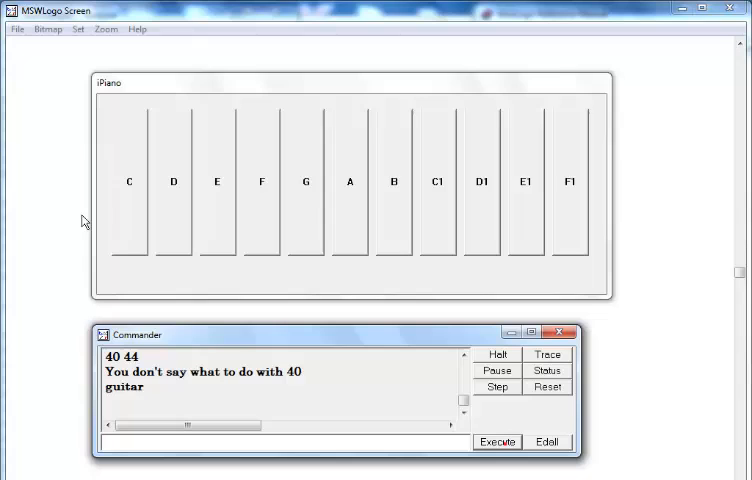
Step: Play every iPiano key C, D, E, F, G, A, B, C1, D1, E1, F1 on guitar
click(129, 215)
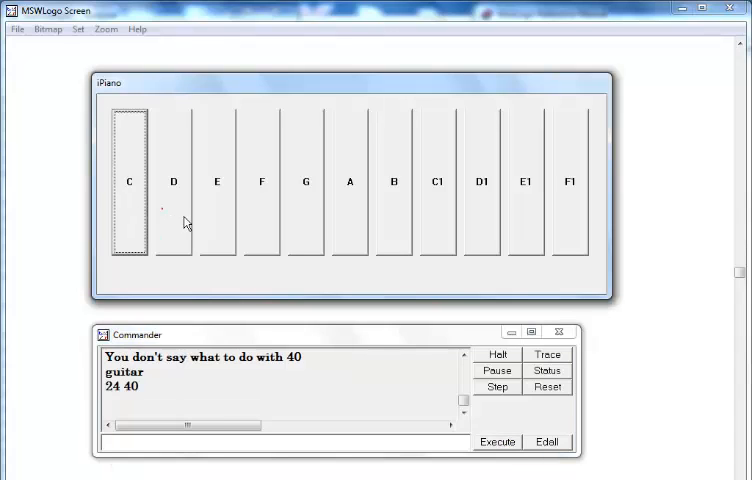
click(173, 215)
click(217, 215)
click(262, 215)
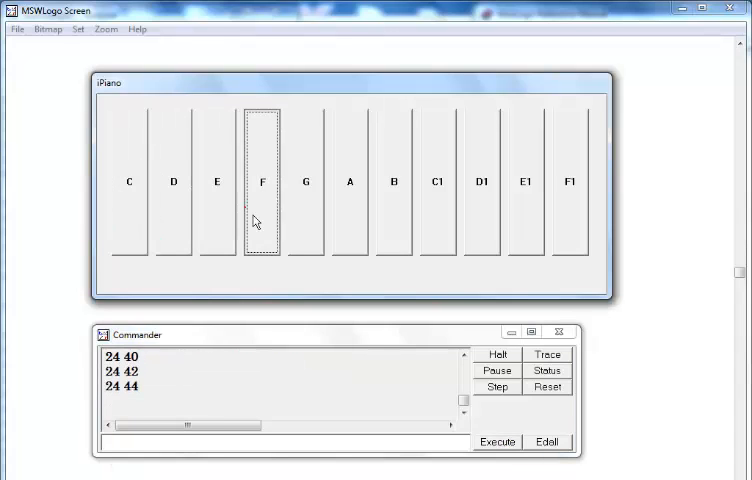
click(306, 225)
click(350, 228)
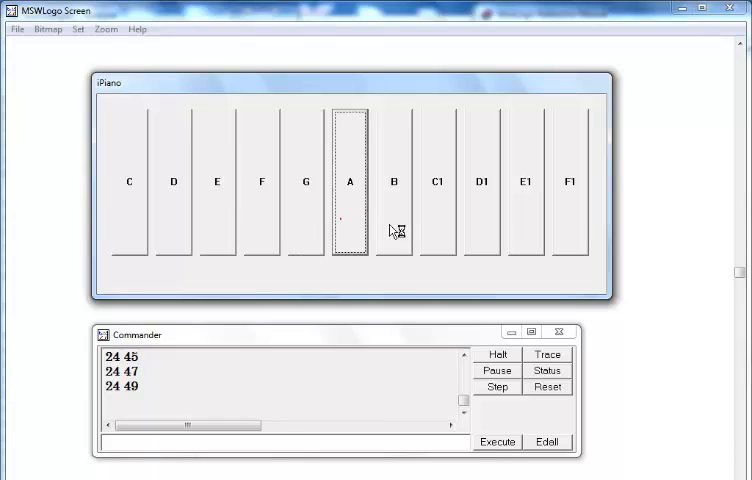
click(394, 231)
click(437, 228)
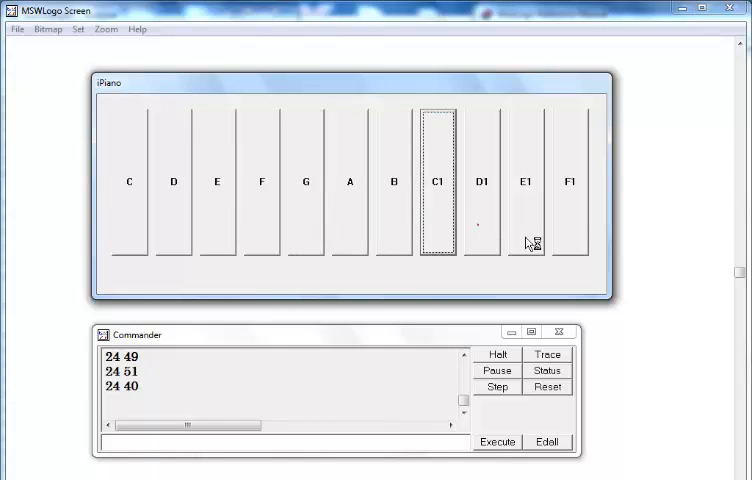
click(481, 235)
click(525, 240)
click(572, 243)
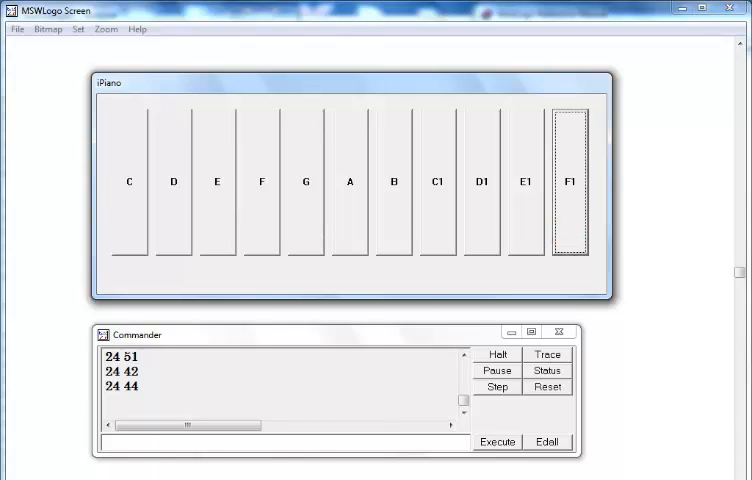
Step: Recall the do re mi fa so la ti do line from history and replay it on guitar
click(463, 396)
click(463, 397)
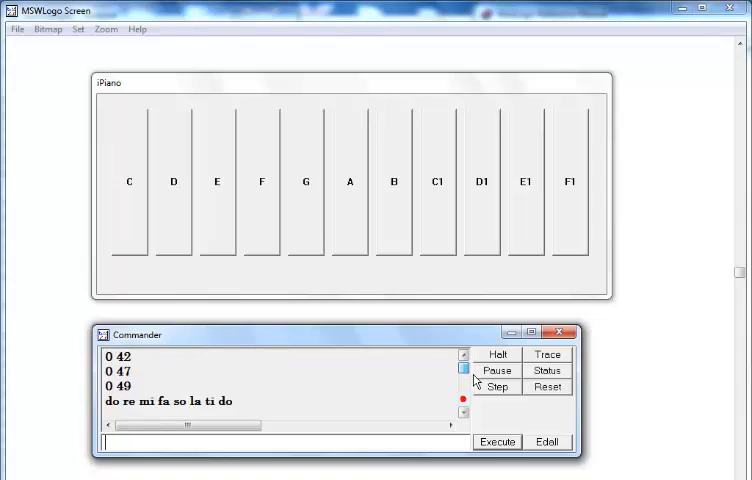
click(463, 397)
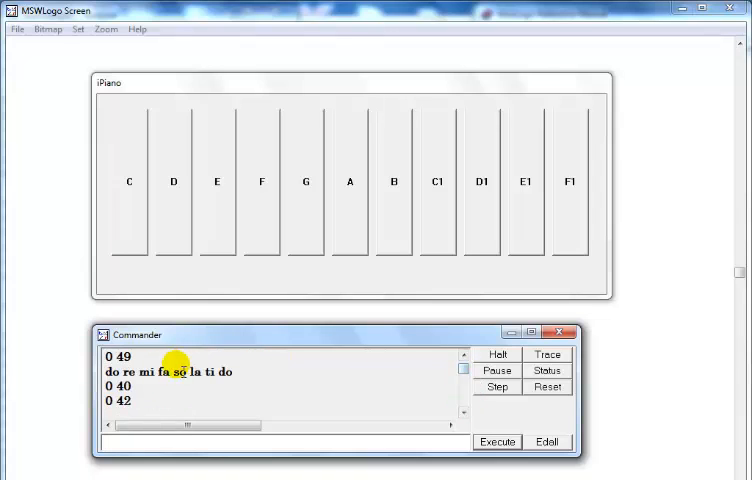
click(180, 372)
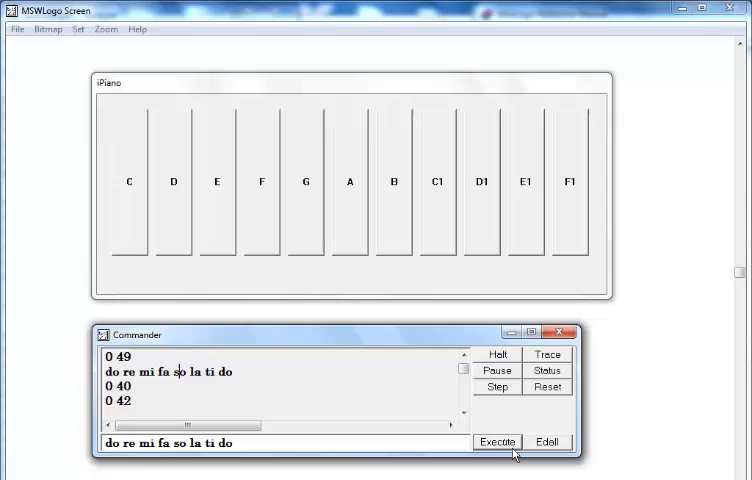
click(498, 441)
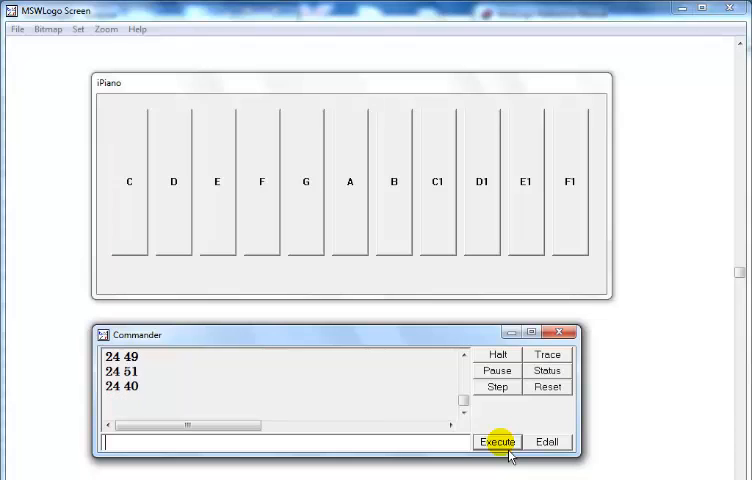
mouse_move(464, 402)
mouse_down()
mouse_move(464, 394)
mouse_move(464, 402)
mouse_up()
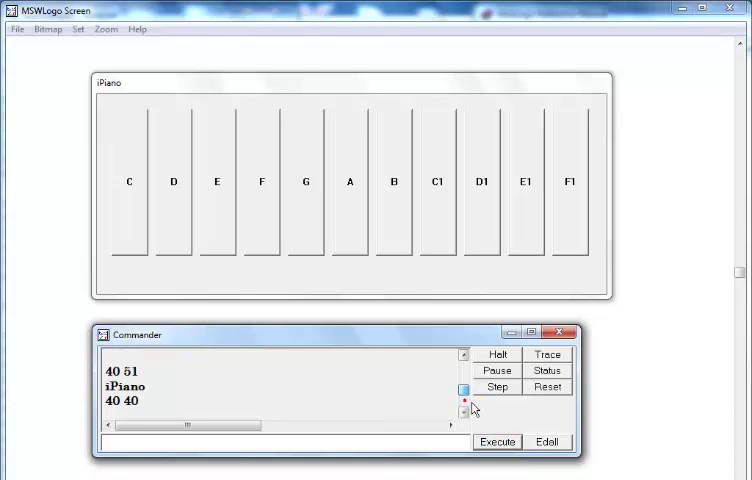
Step: Play iPiano keys C, E, F, A, E1, F1 on guitar
click(140, 225)
click(215, 213)
click(262, 215)
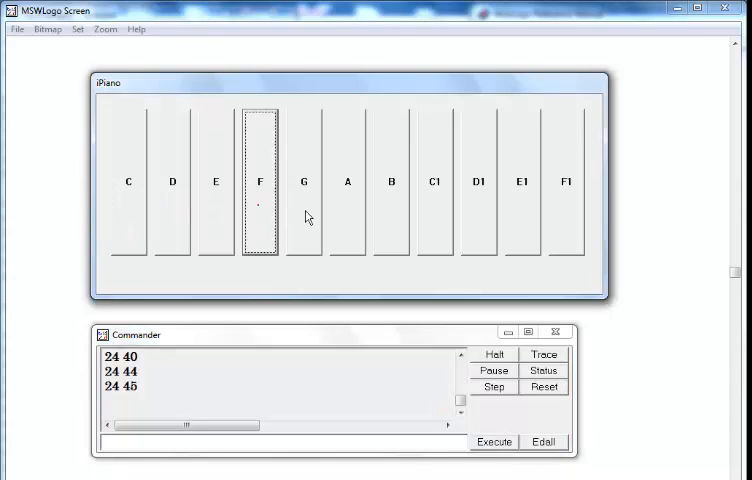
click(348, 210)
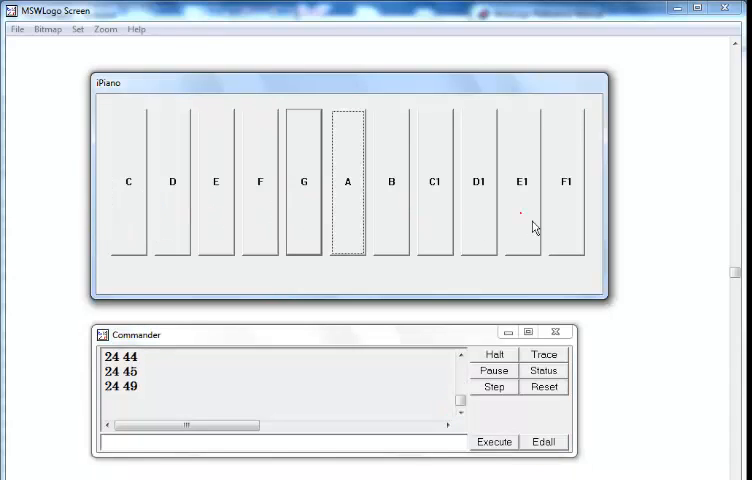
click(522, 215)
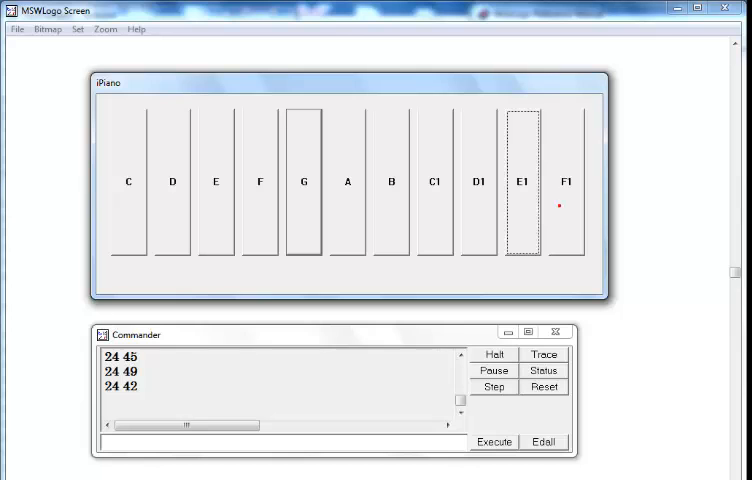
click(559, 206)
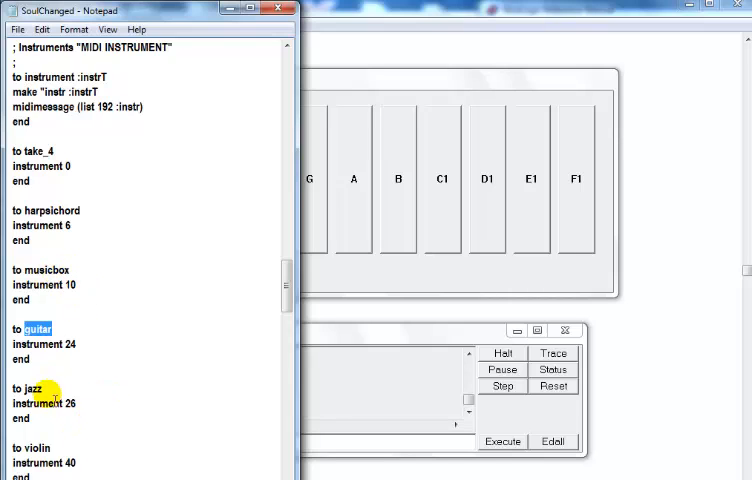
Step: Look up jazz in the SoulChanged notes, switch the iPiano to jazz (26) and play a key
drag(24, 389, 36, 389)
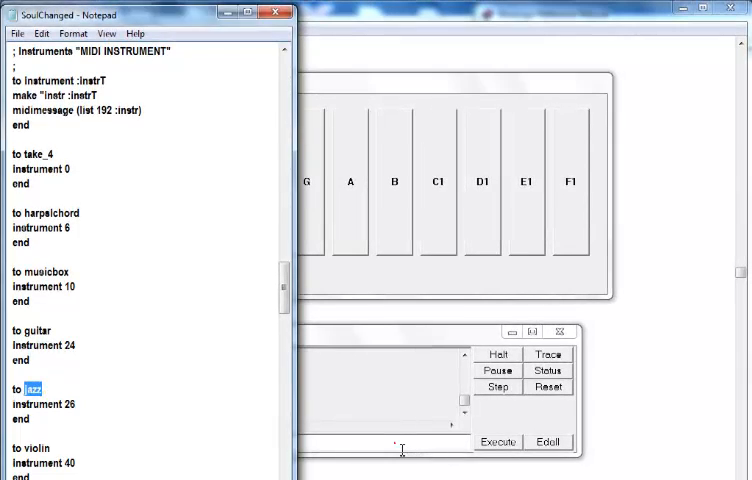
click(406, 445)
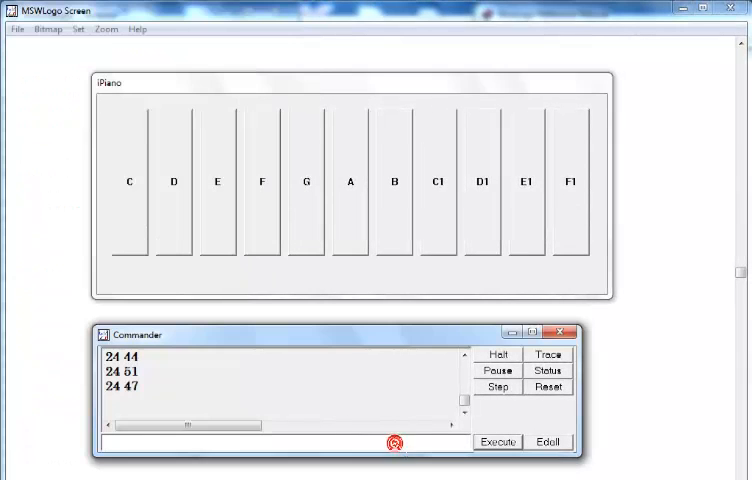
text(jazz)
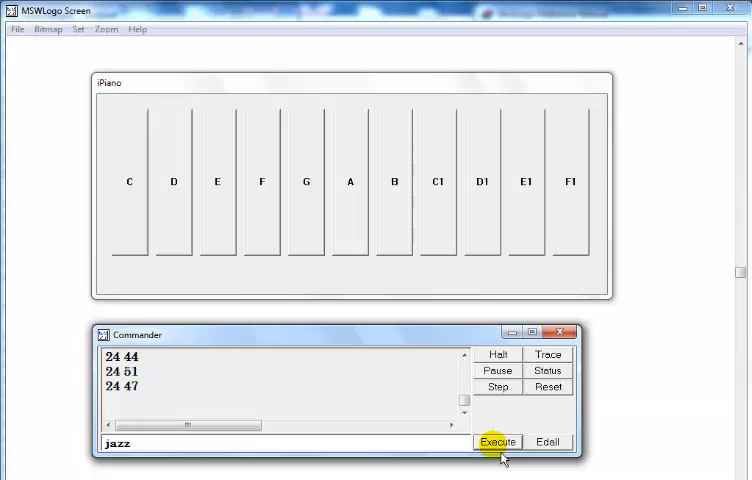
click(497, 442)
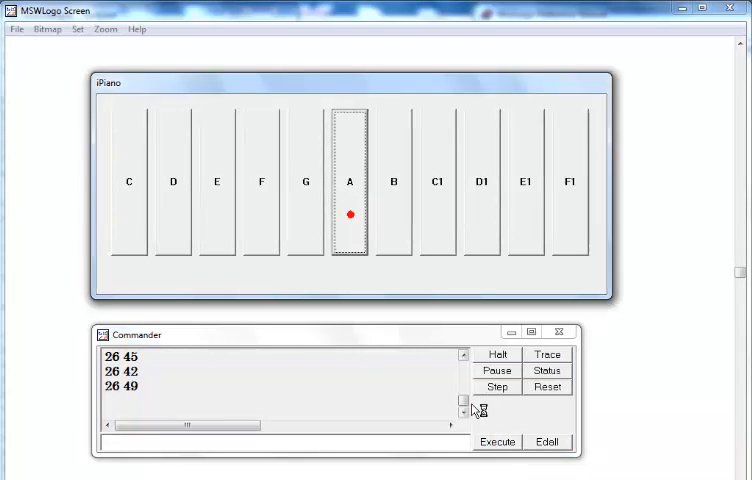
click(497, 371)
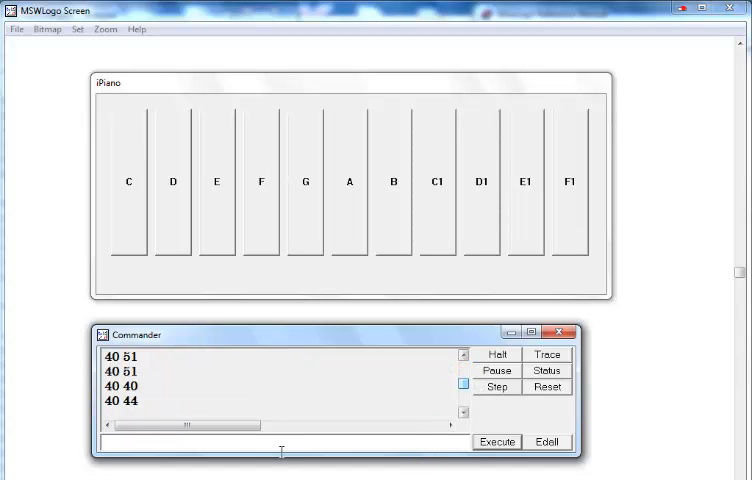
Step: Recall the long mi mi so so melody line and play it on jazz
key(ctrl+v)
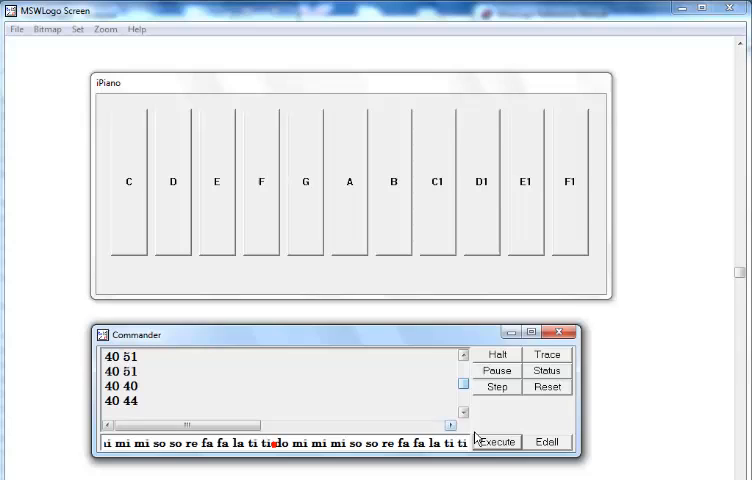
click(497, 441)
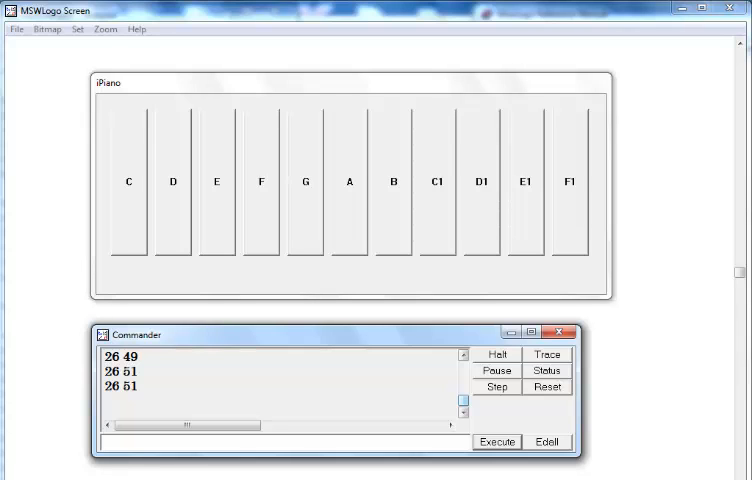
Step: Bring up the MSWLogo Reference Manual and move it toward the screen centre
key(F1)
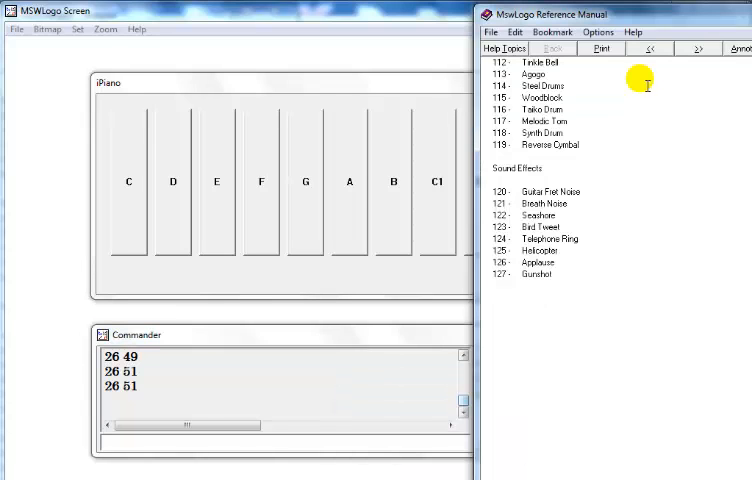
drag(515, 16, 350, 18)
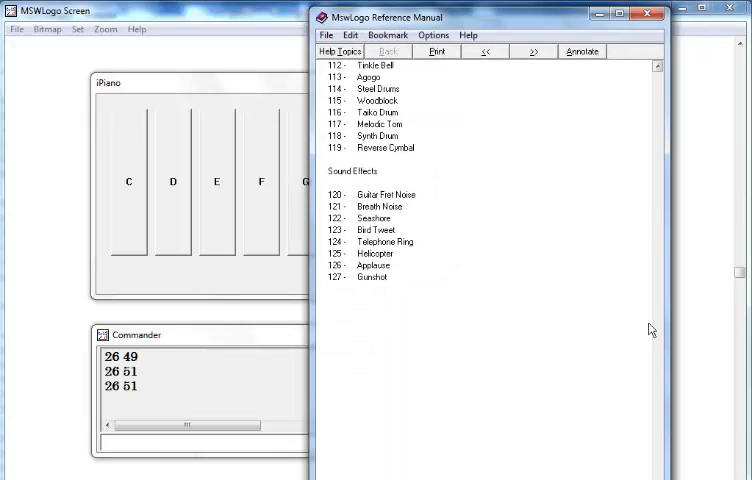
drag(656, 193, 656, 70)
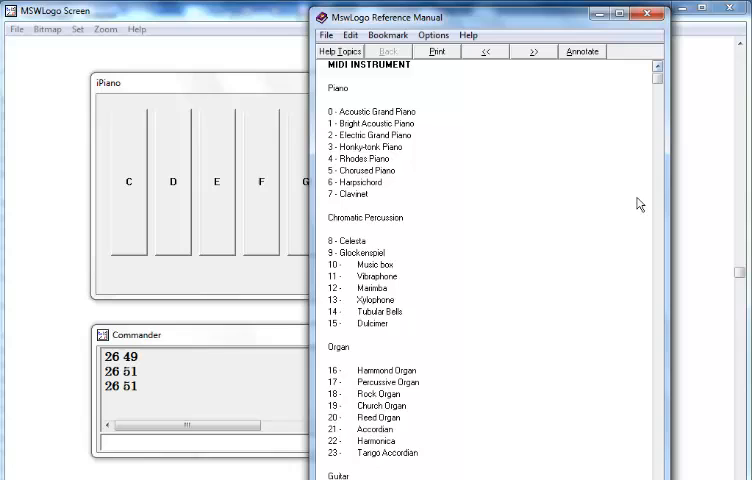
scroll(548, 303, down, 2)
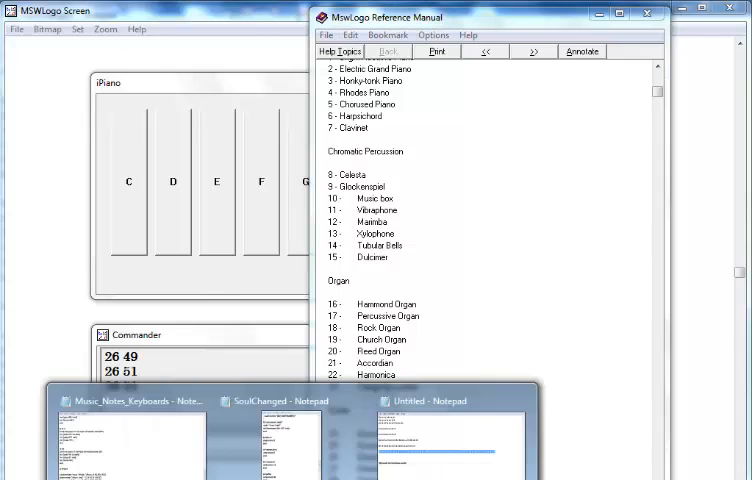
Step: Paste a copy of the musicbox procedure below it and rename the copy Marimba
click(290, 440)
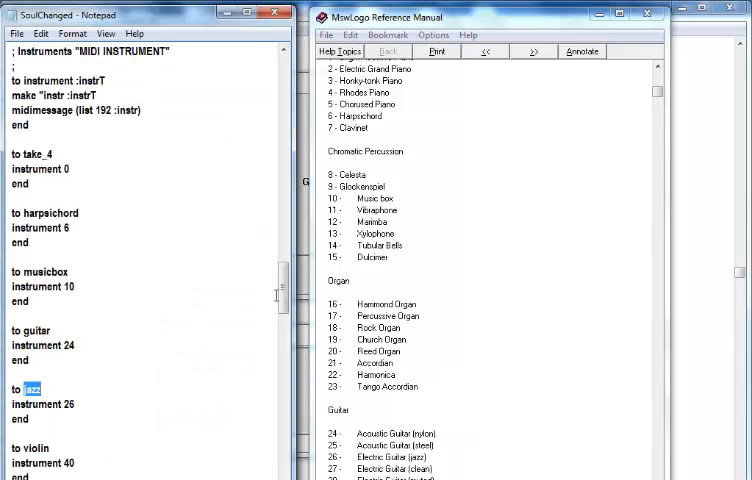
mouse_move(284, 290)
mouse_down()
mouse_move(288, 312)
mouse_move(286, 300)
mouse_up()
drag(12, 228, 32, 258)
key(ctrl+c)
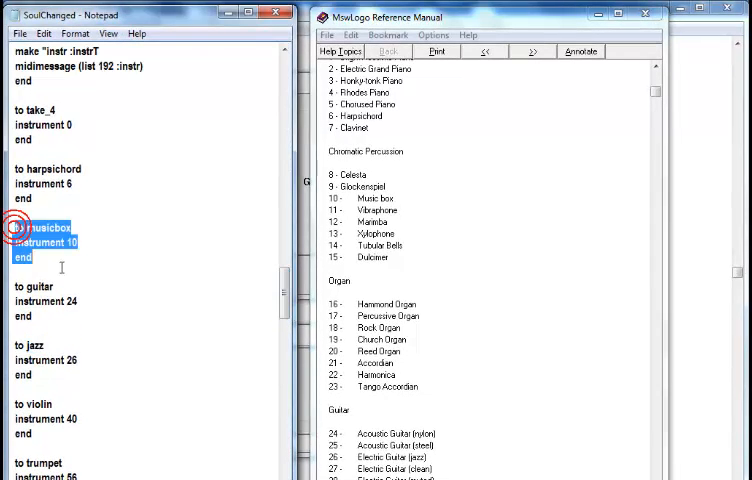
click(60, 266)
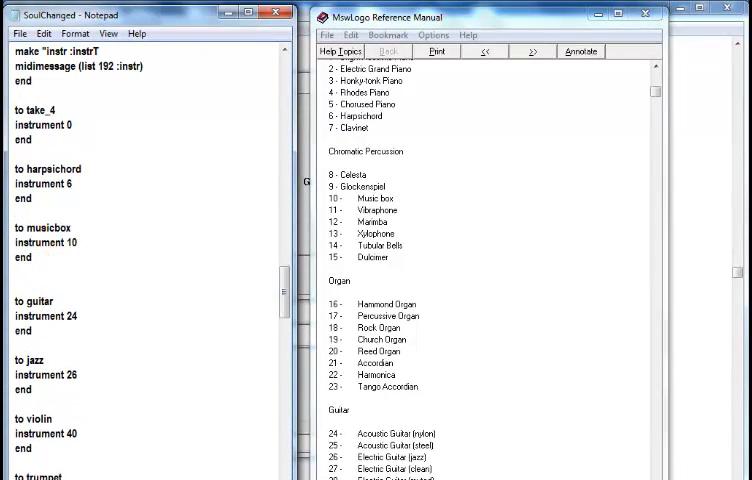
key(ctrl+v)
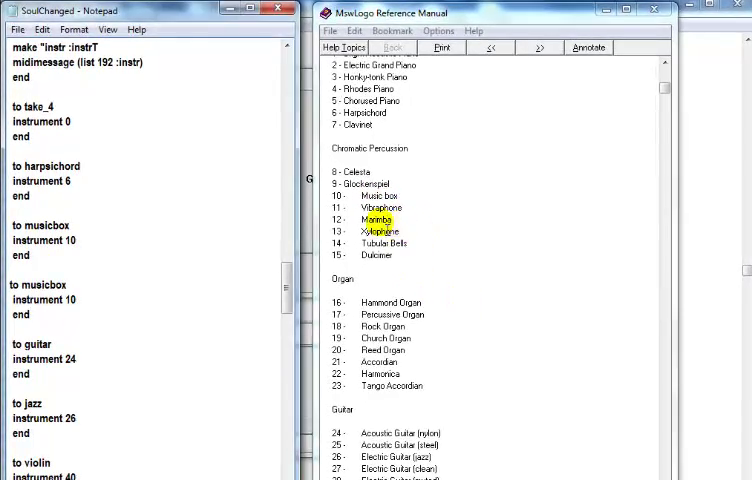
double_click(377, 219)
key(ctrl+c)
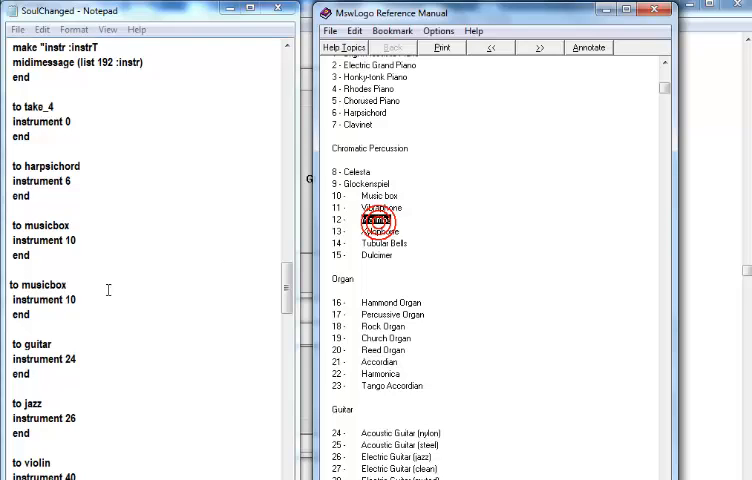
drag(66, 285, 22, 285)
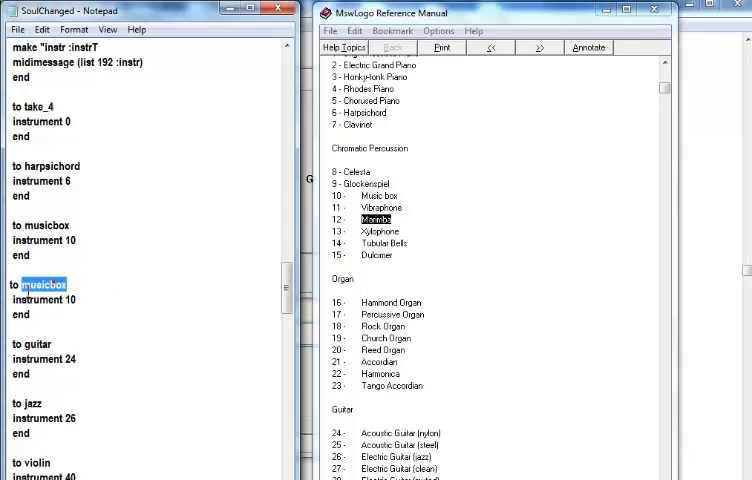
key(ctrl+v)
click(55, 284)
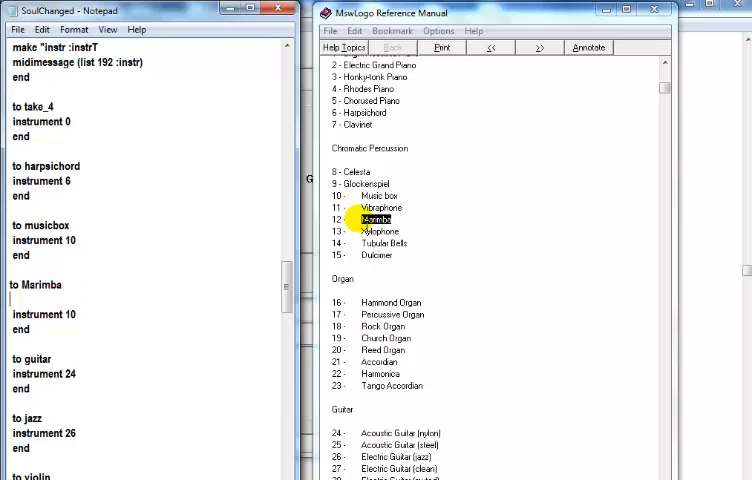
Step: Set Marimba's instrument number to 12, remove the blank lines, and copy the whole procedure
drag(77, 315, 71, 315)
text(2)
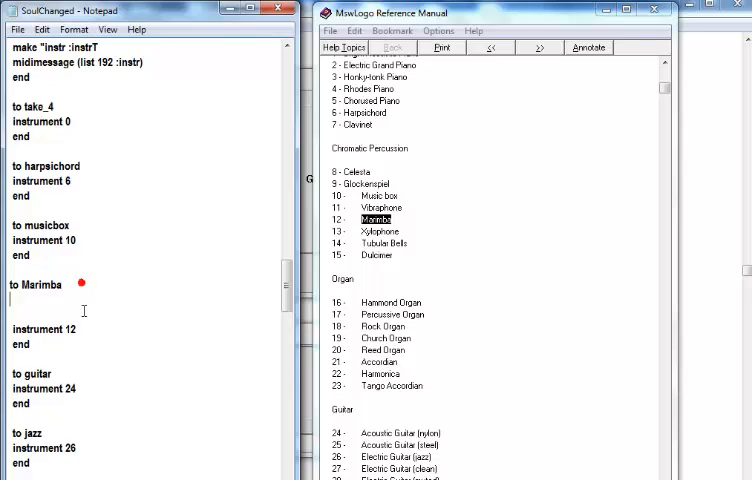
click(82, 284)
key(Delete)
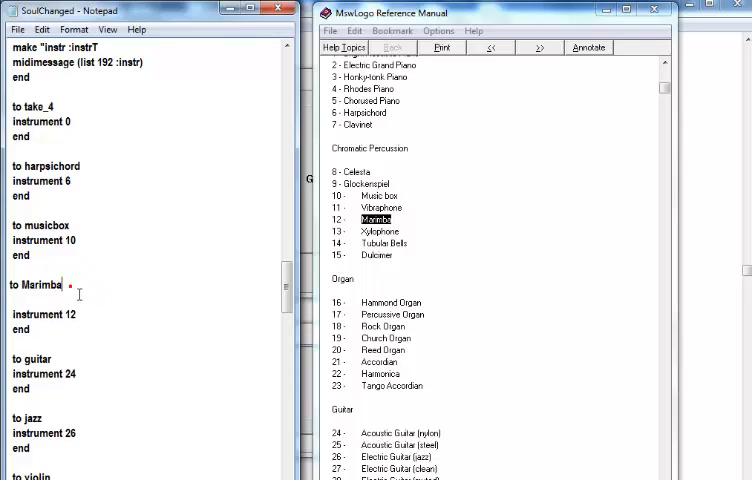
key(Delete)
mouse_move(46, 318)
mouse_down()
mouse_move(14, 300)
mouse_move(12, 286)
mouse_up()
key(ctrl+c)
Step: Paste a second copy below Marimba, rename it Xylophone with instrument 13, and remove the blank line
click(38, 316)
key(Return)
key(ctrl+v)
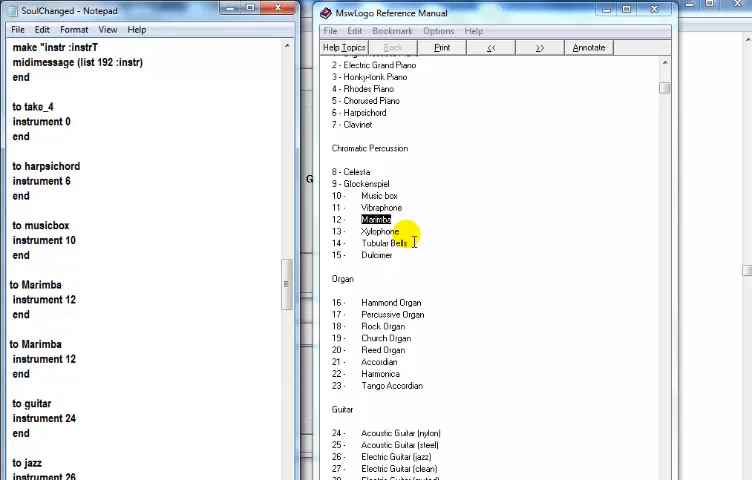
double_click(378, 231)
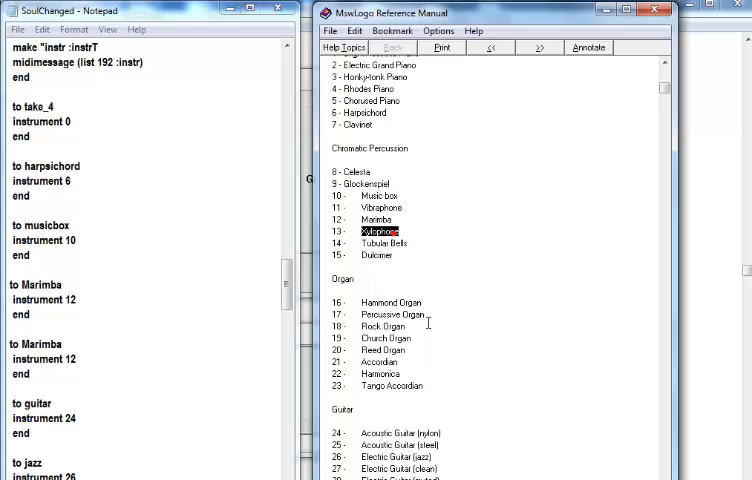
double_click(42, 344)
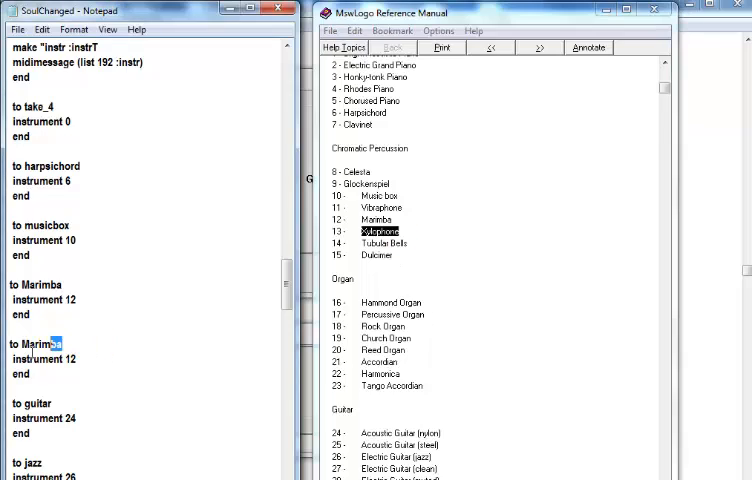
text(Xylophone)
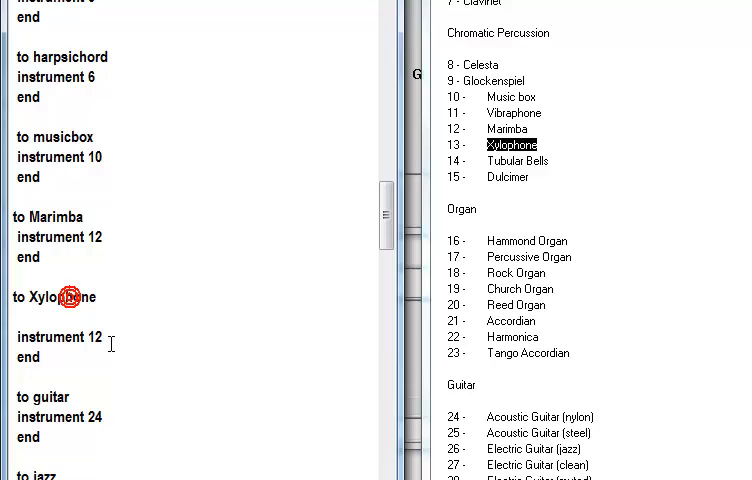
double_click(70, 359)
drag(101, 340, 96, 345)
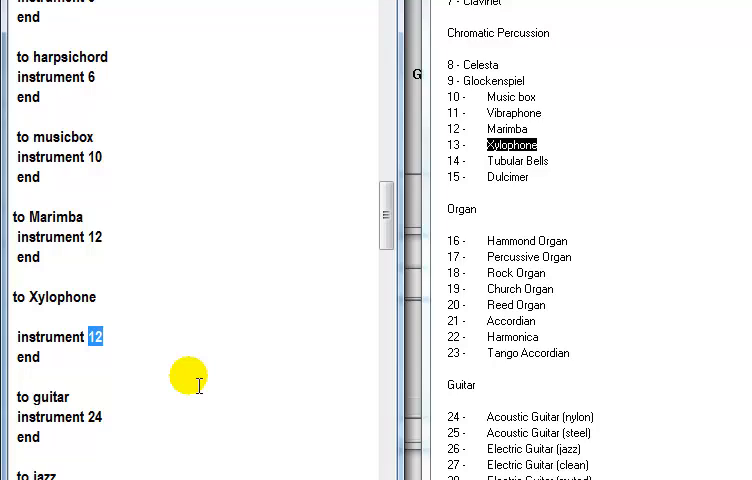
text(1)
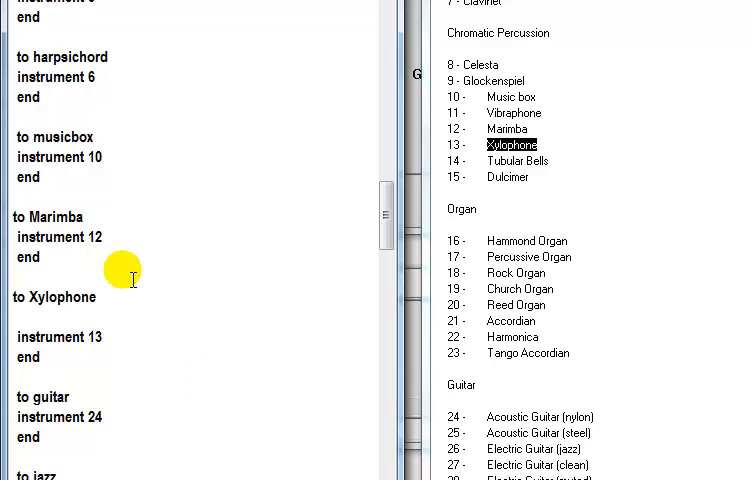
click(114, 296)
key(Delete)
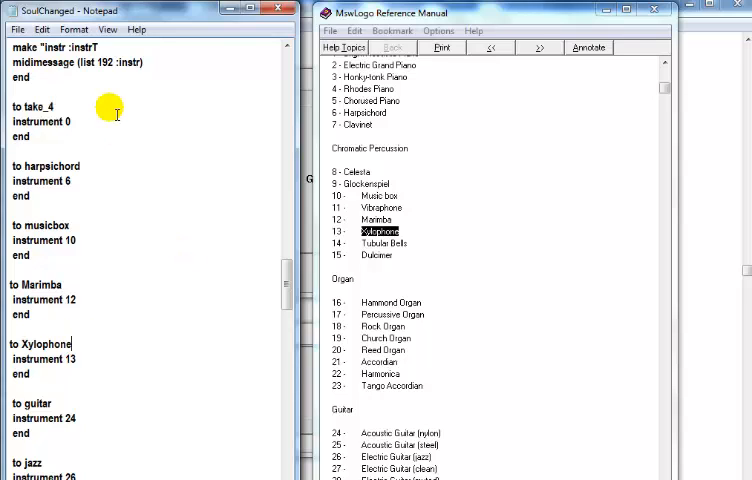
Step: Save the SoulChanged file and close the reference manual
click(18, 29)
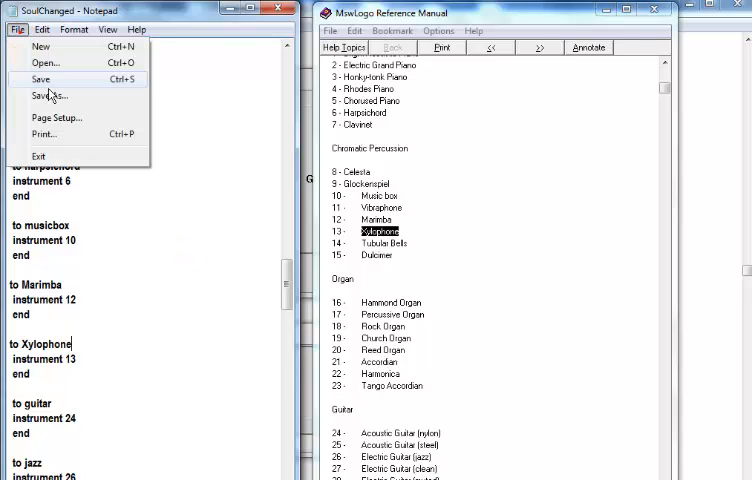
click(42, 79)
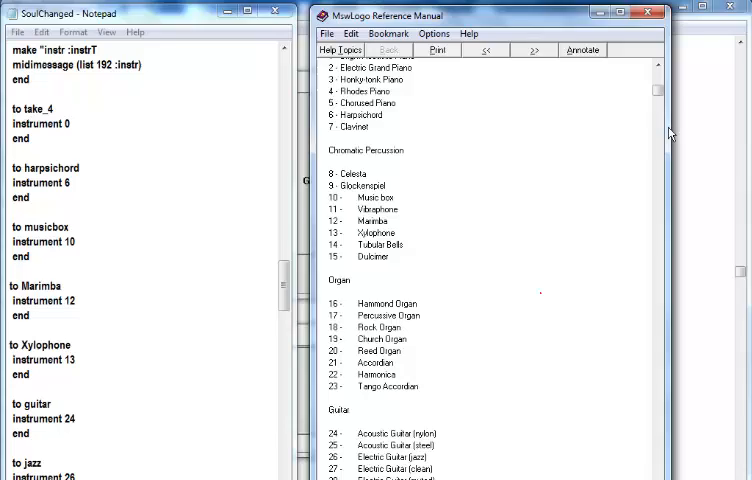
click(654, 11)
Step: Switch the iPiano to Marimba (instrument 12) and play keys C, D, E, F, G
double_click(40, 285)
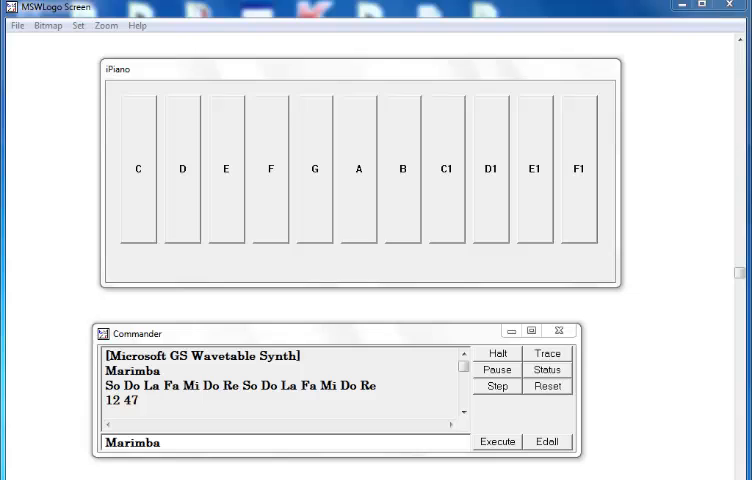
click(499, 443)
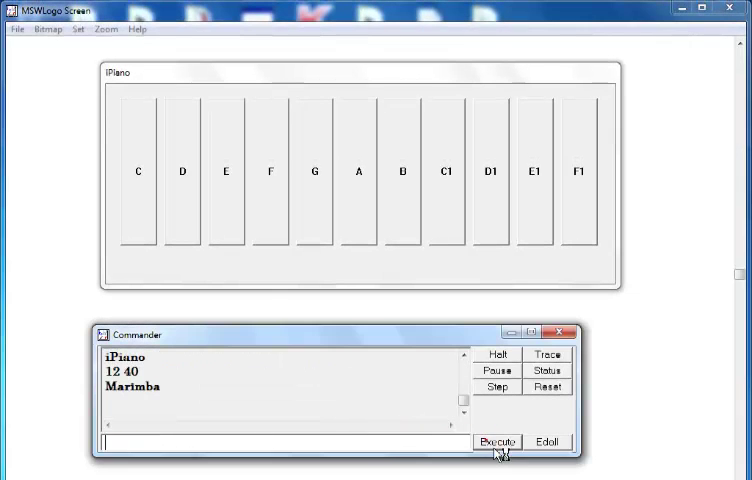
click(138, 230)
click(182, 225)
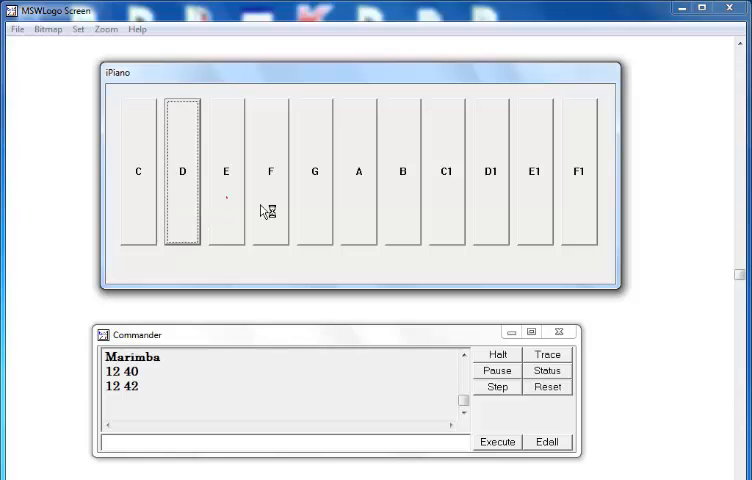
click(226, 210)
click(270, 208)
click(314, 206)
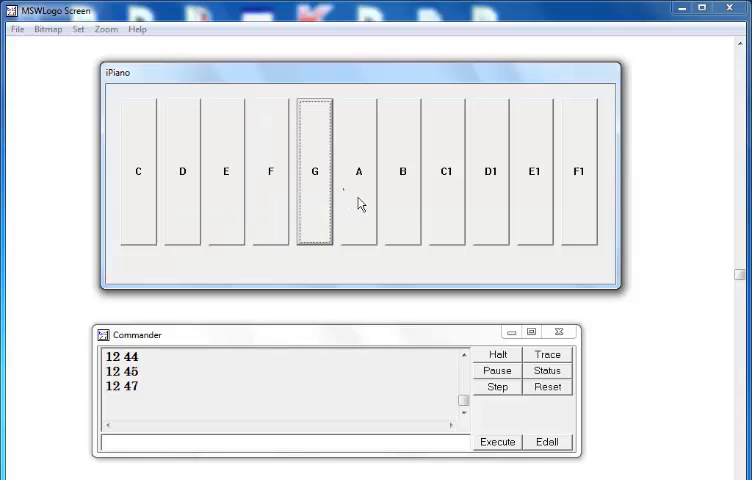
Step: Play keys A, B, C1, D1, E1 on Marimba, logging 12-prefixed notes
click(358, 200)
click(403, 206)
click(446, 200)
click(490, 213)
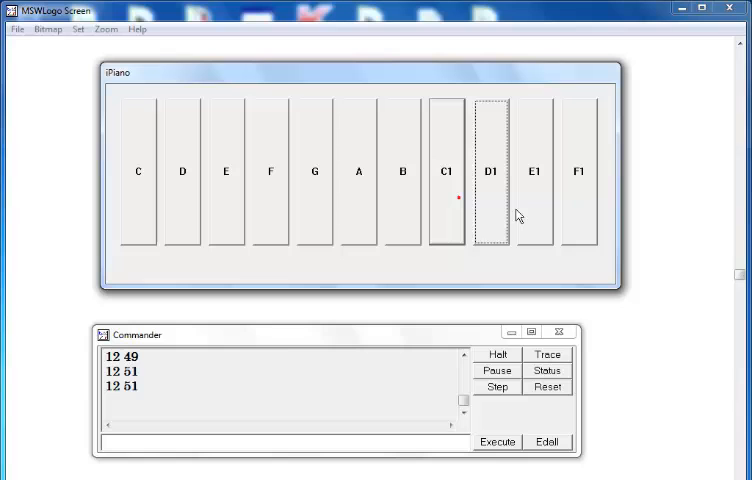
click(534, 218)
click(156, 446)
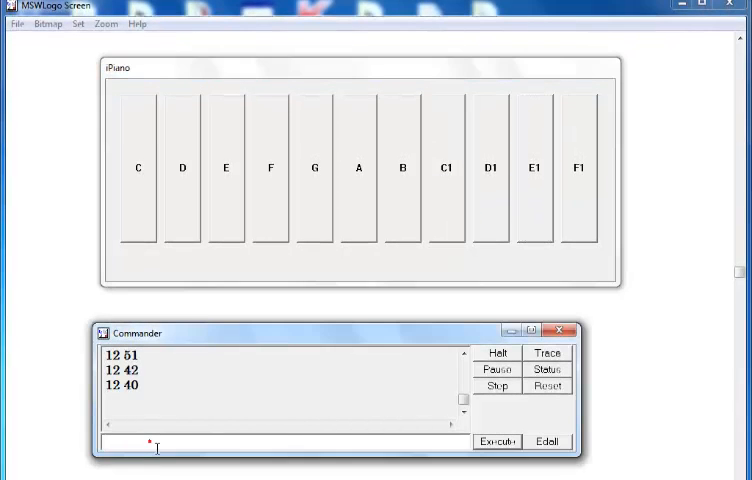
text(So Do La Fa Mi Do Re So Do La Fa Mi Do Re)
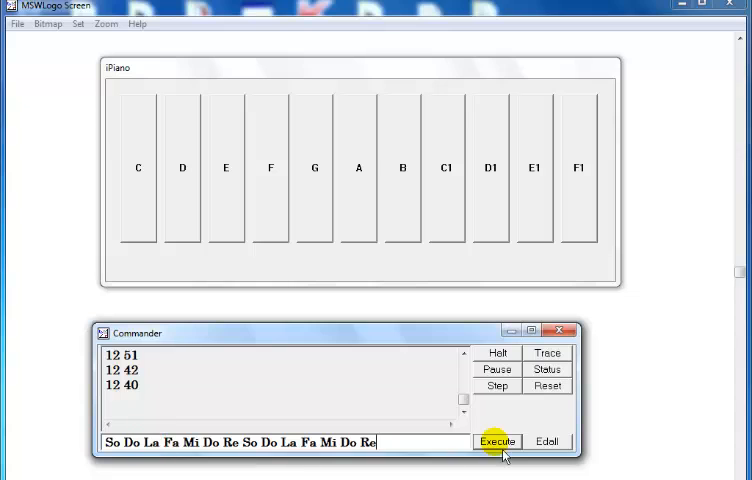
Step: Run the typed So Do La Fa Mi Do Re tune on Marimba
click(498, 442)
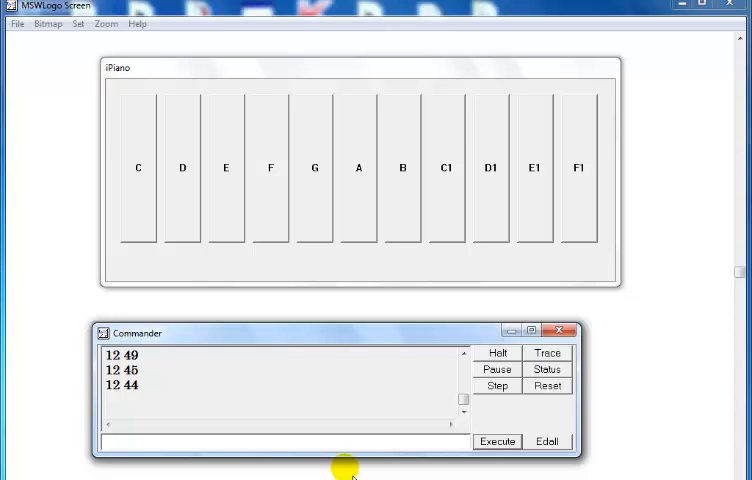
text(Xylophone)
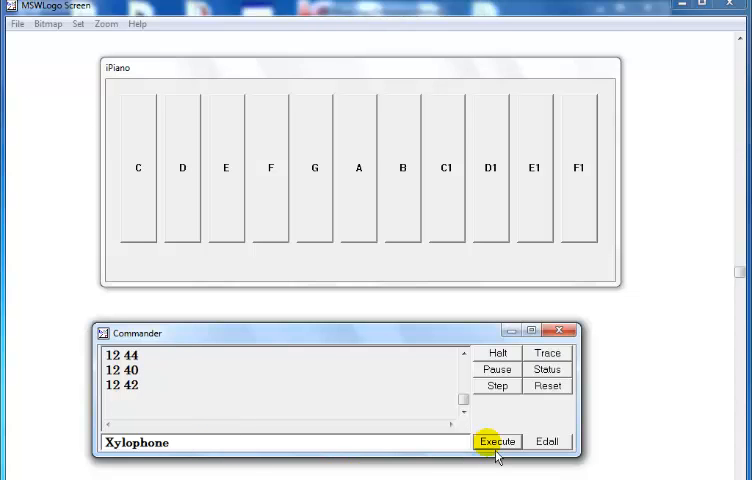
Step: Switch the iPiano instrument to Xylophone and replay the So Do La tune line
click(497, 442)
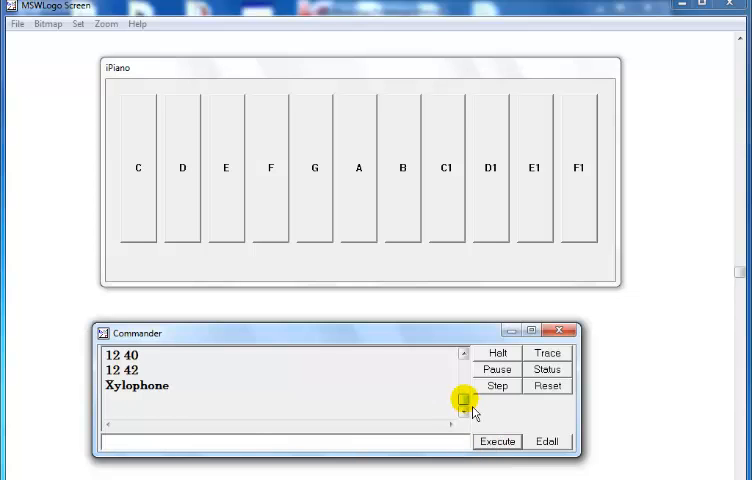
drag(463, 400, 463, 355)
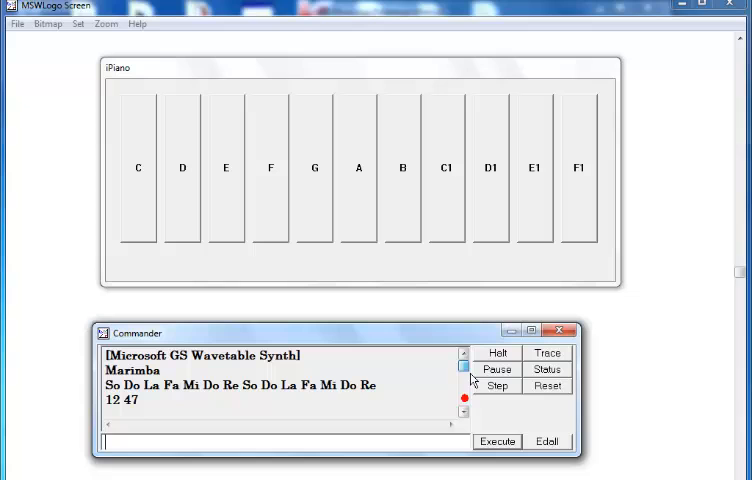
click(240, 385)
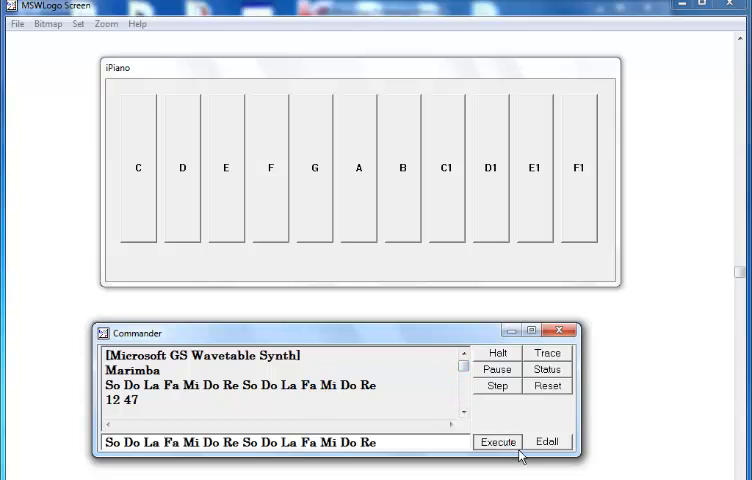
click(497, 442)
click(497, 441)
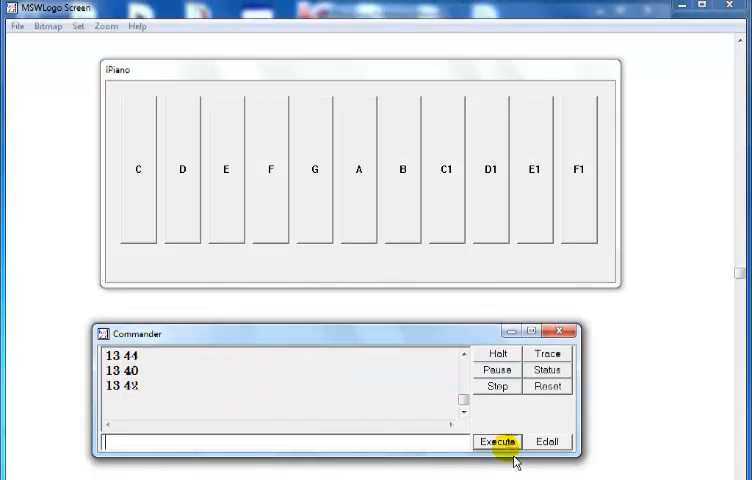
Step: Play keys C1, B, A, G, E, C, E1, F1, B, B on Xylophone, printing 13-prefixed pairs
click(446, 225)
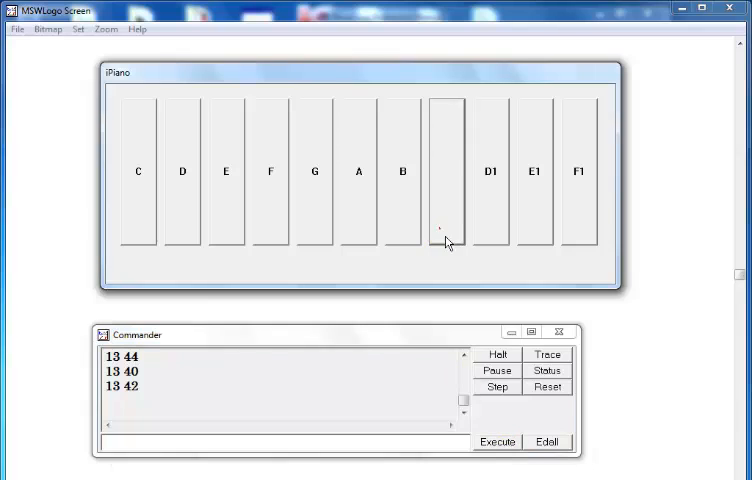
click(403, 235)
click(359, 240)
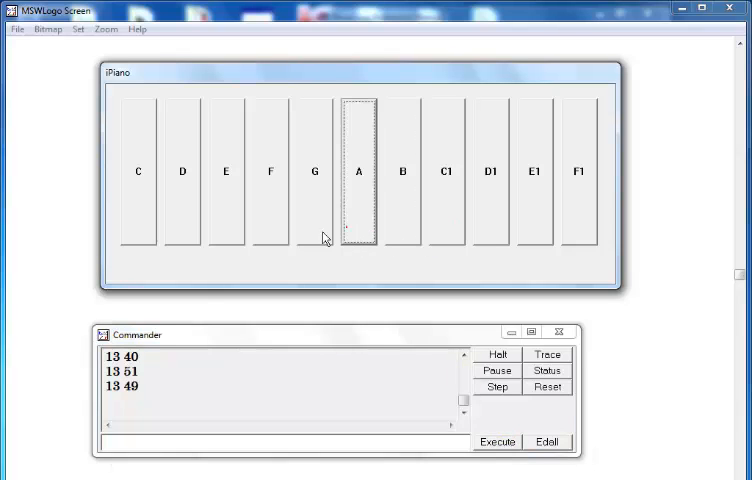
click(314, 232)
click(226, 225)
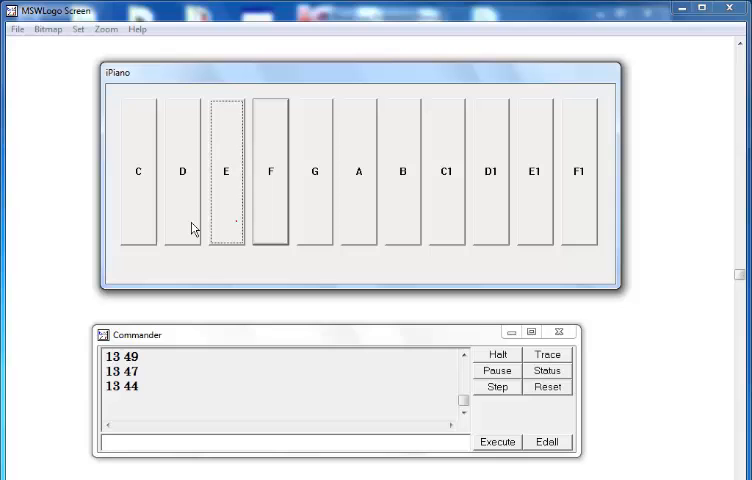
click(138, 220)
click(534, 200)
click(578, 200)
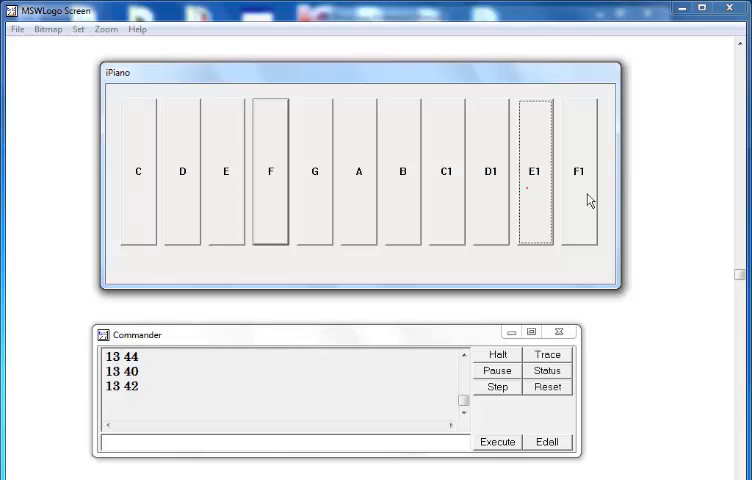
click(403, 208)
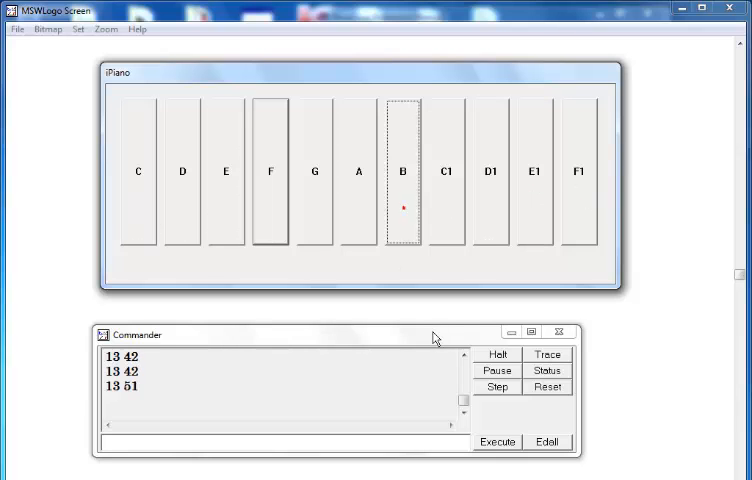
click(403, 208)
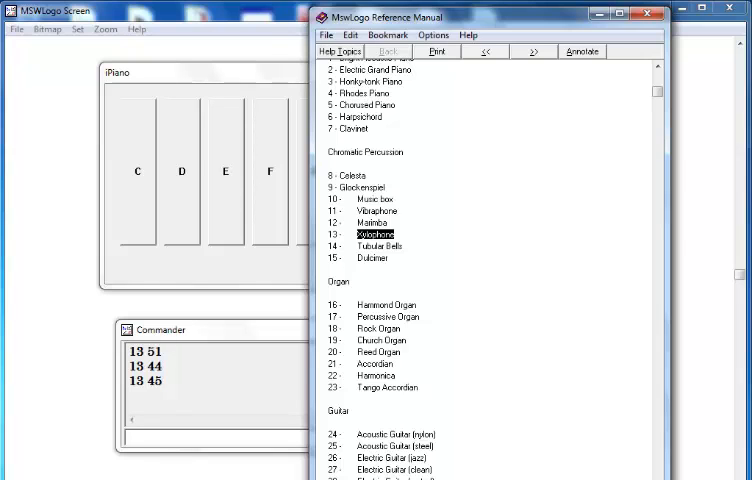
Step: Close the Reference Manual and select the long do mi mi mi tune line in Notepad
click(258, 380)
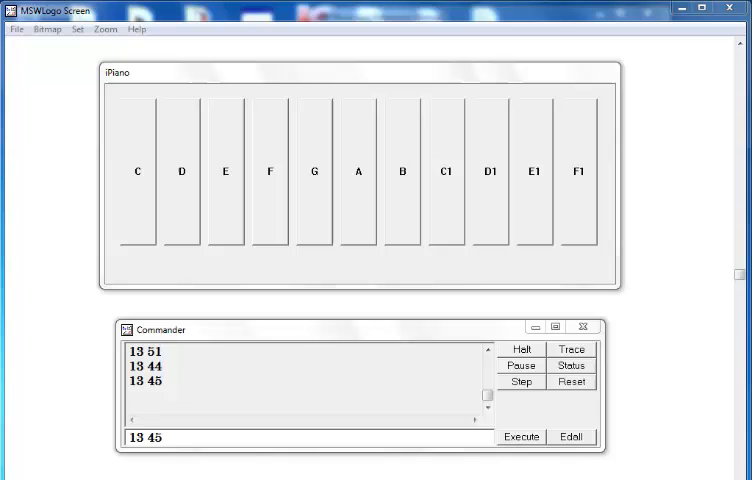
click(369, 440)
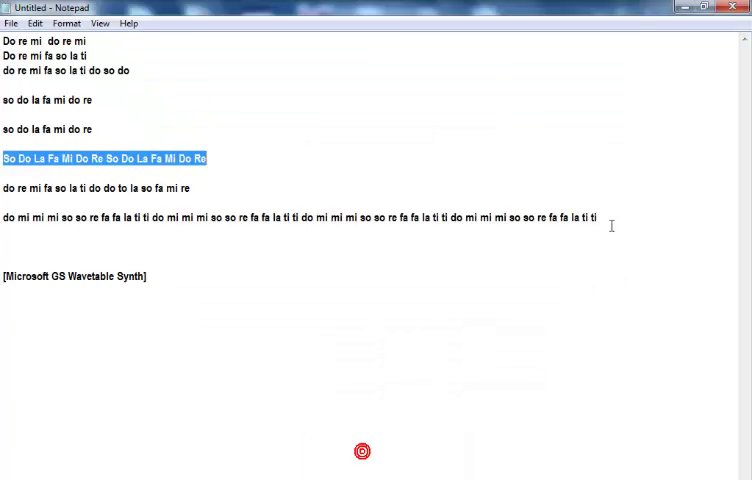
drag(598, 218, 4, 218)
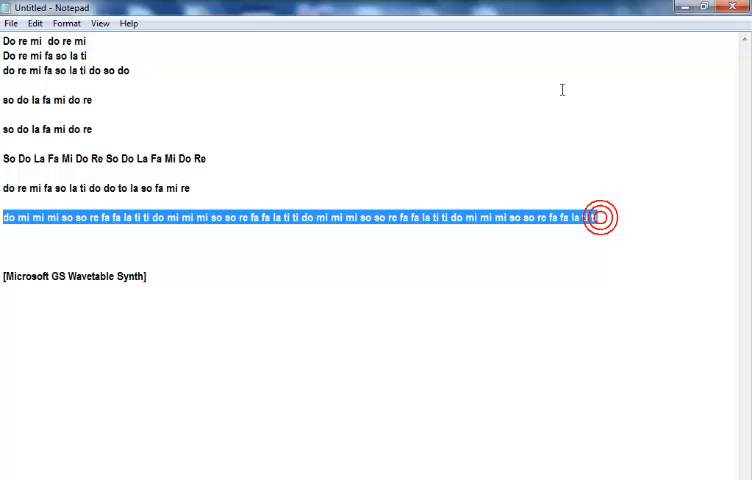
Step: Return to MSWLogo, find the Marimba line in the Commander history and switch back to Marimba
click(691, 8)
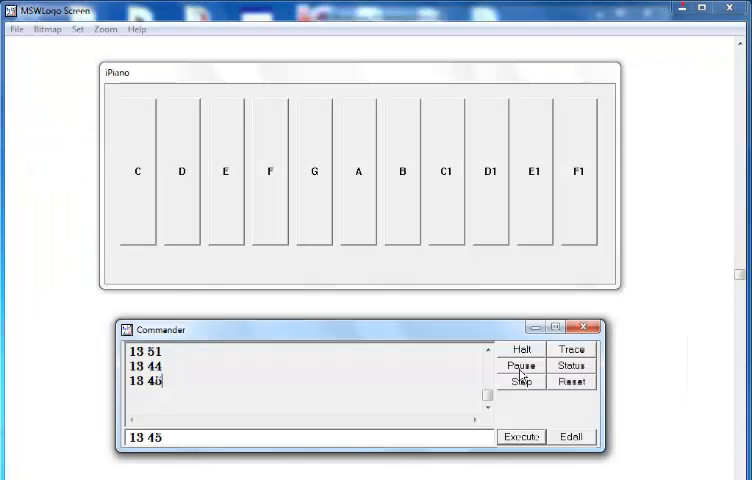
click(488, 349)
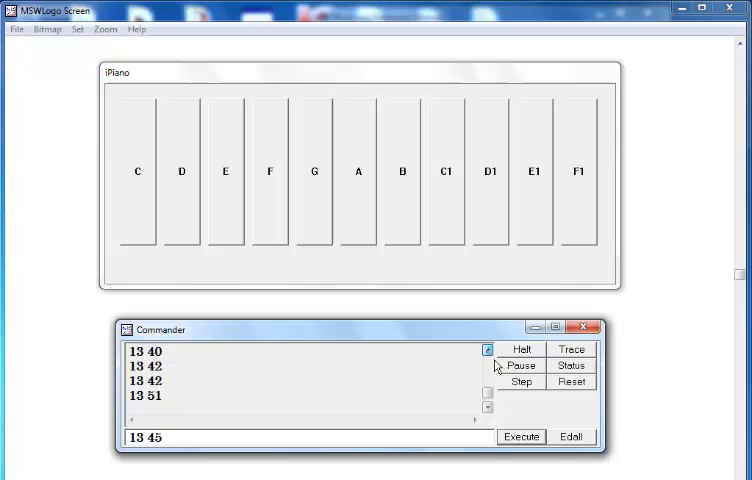
click(488, 349)
click(488, 349)
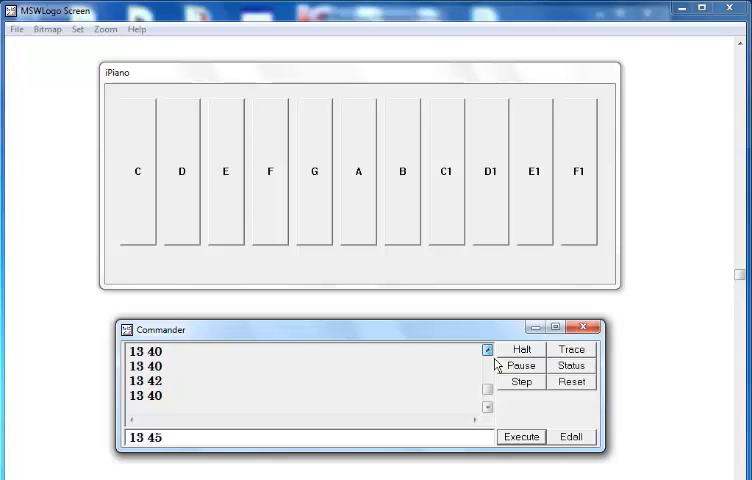
click(488, 349)
click(488, 349)
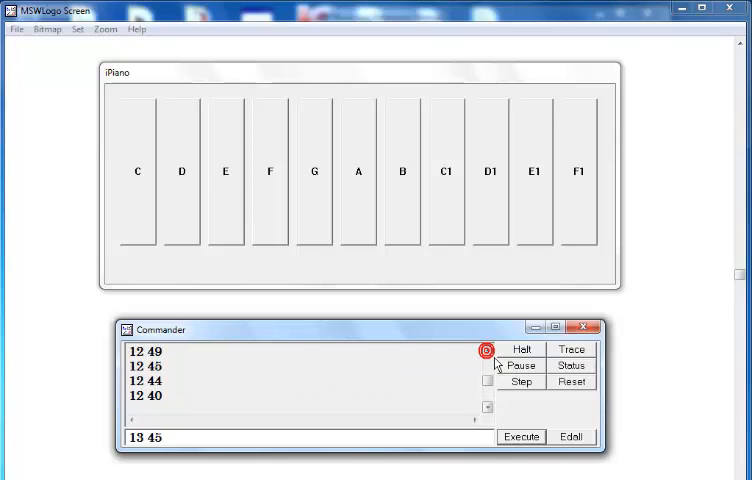
click(488, 407)
click(488, 407)
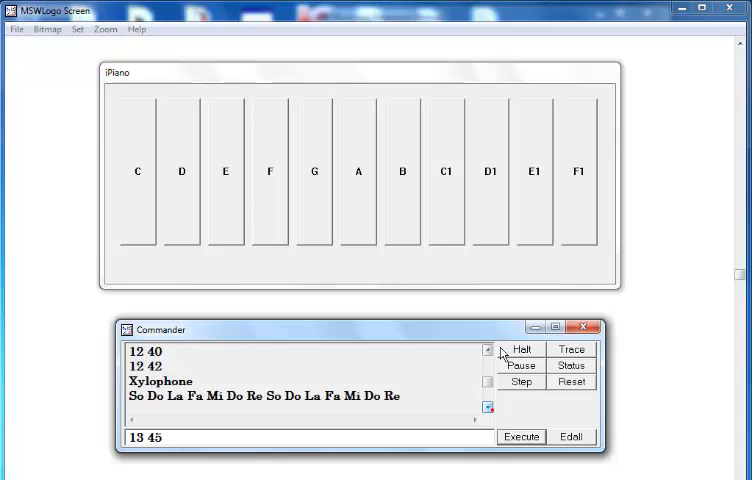
click(488, 349)
click(488, 349)
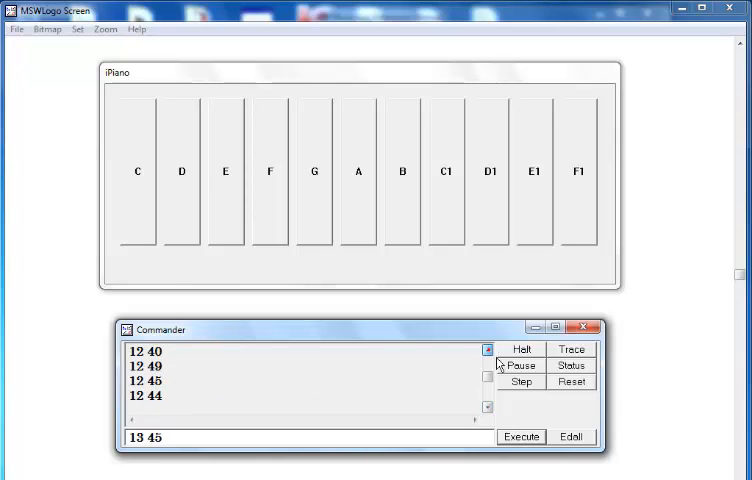
click(488, 349)
click(488, 349)
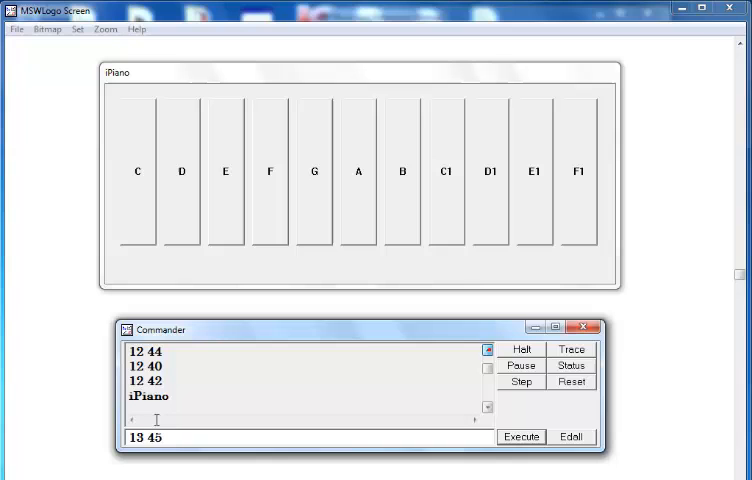
click(488, 407)
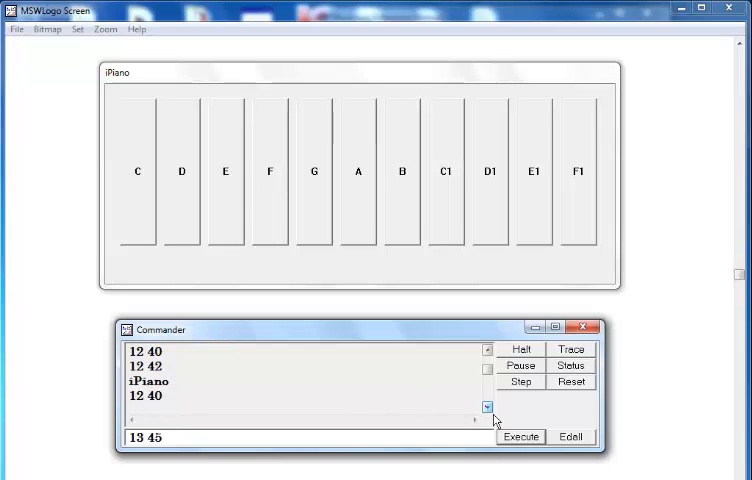
click(488, 407)
click(184, 382)
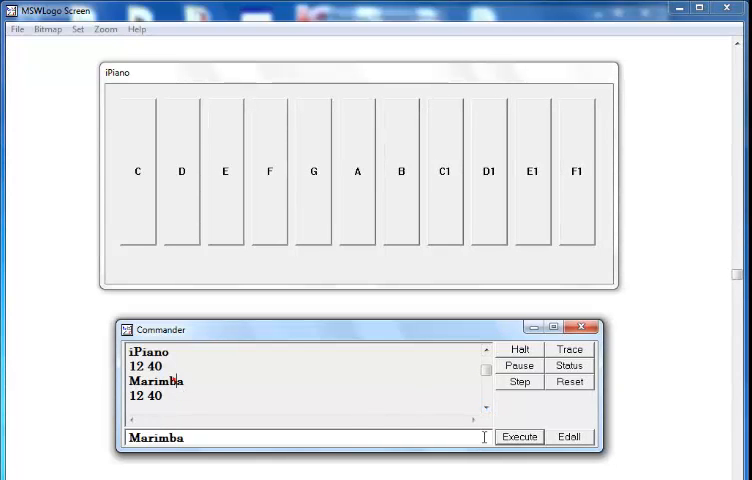
click(516, 438)
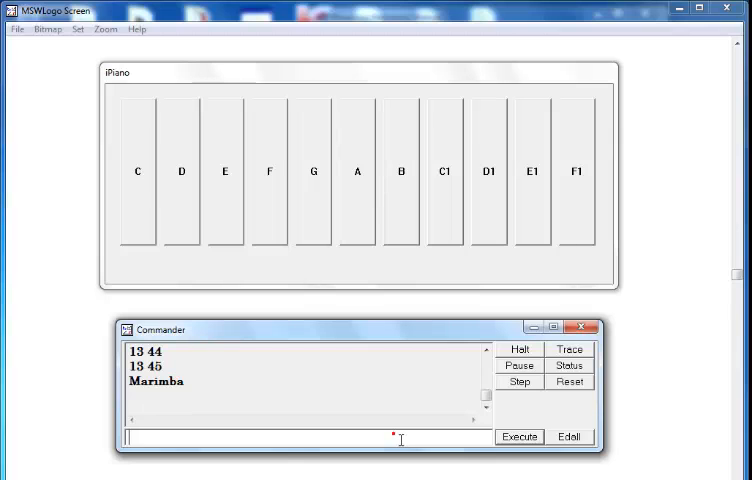
Step: Paste the long do mi mi mi tune line and play it on Marimba, printing 12-prefixed pairs
key(ctrl+v)
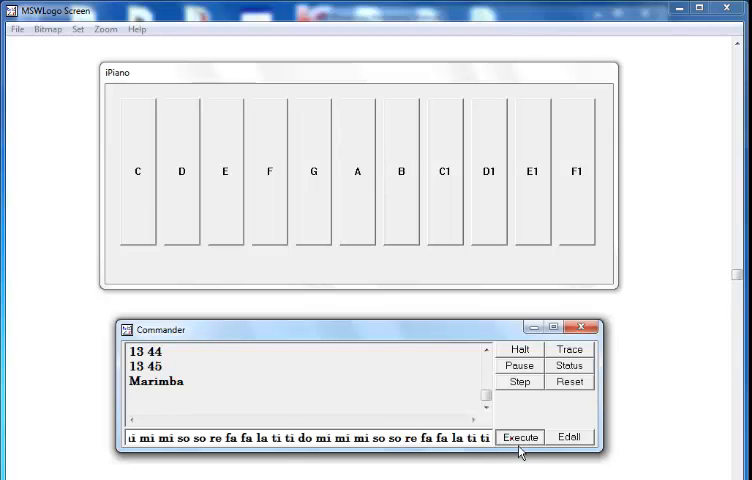
click(519, 437)
click(519, 437)
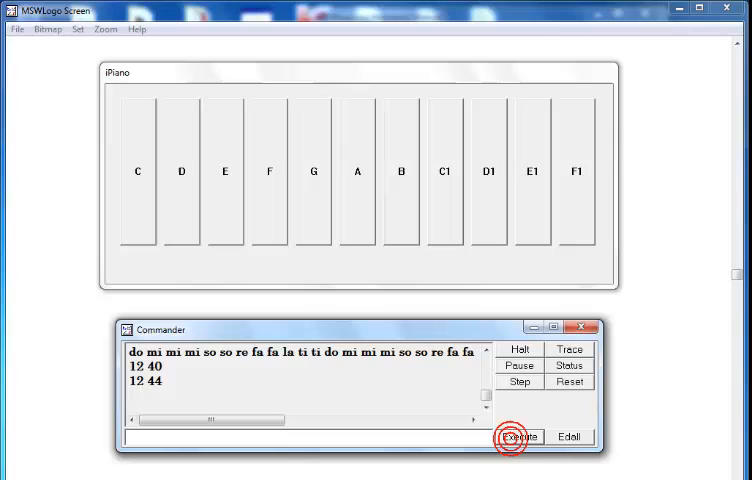
click(519, 437)
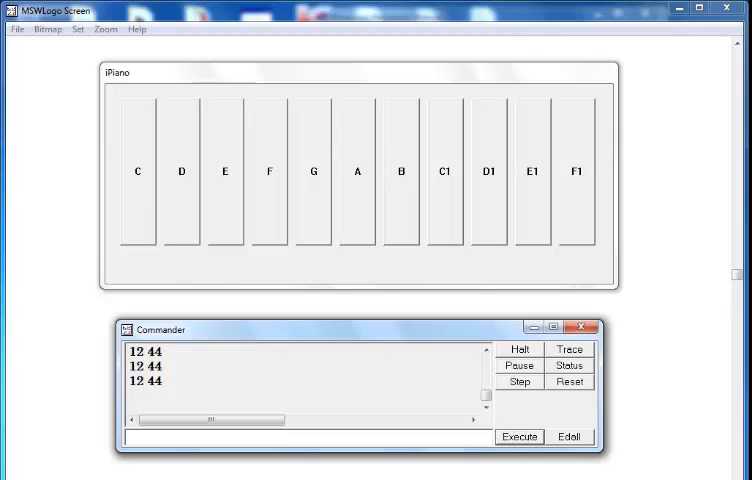